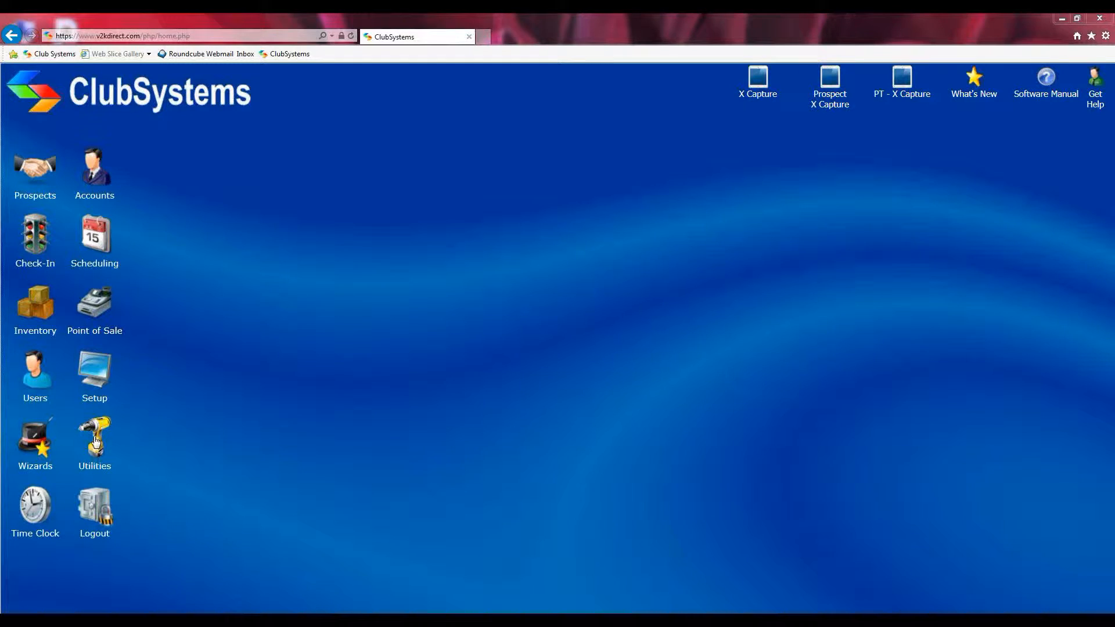
Preview the accounts affected by the Compress Files utility, then close the preview
left_click(97, 440)
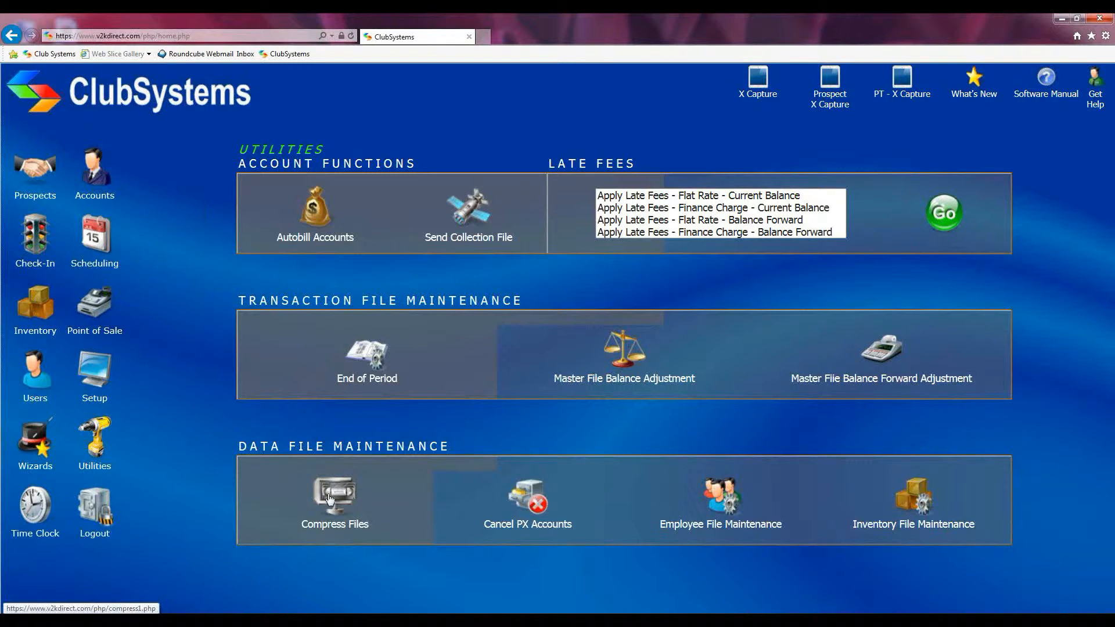
left_click(316, 477)
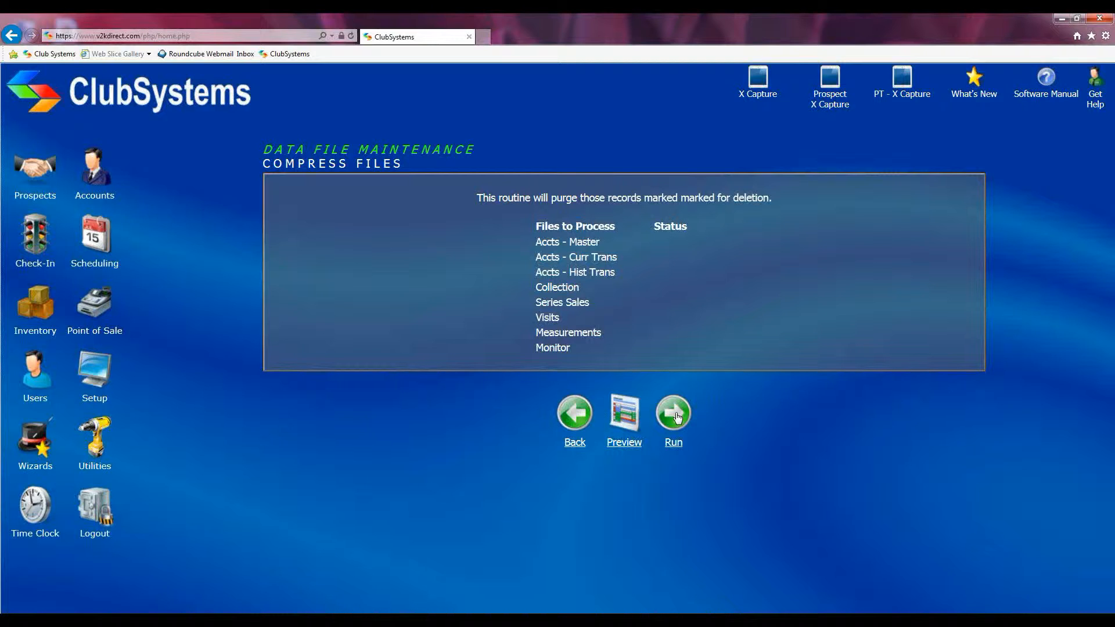
left_click(625, 415)
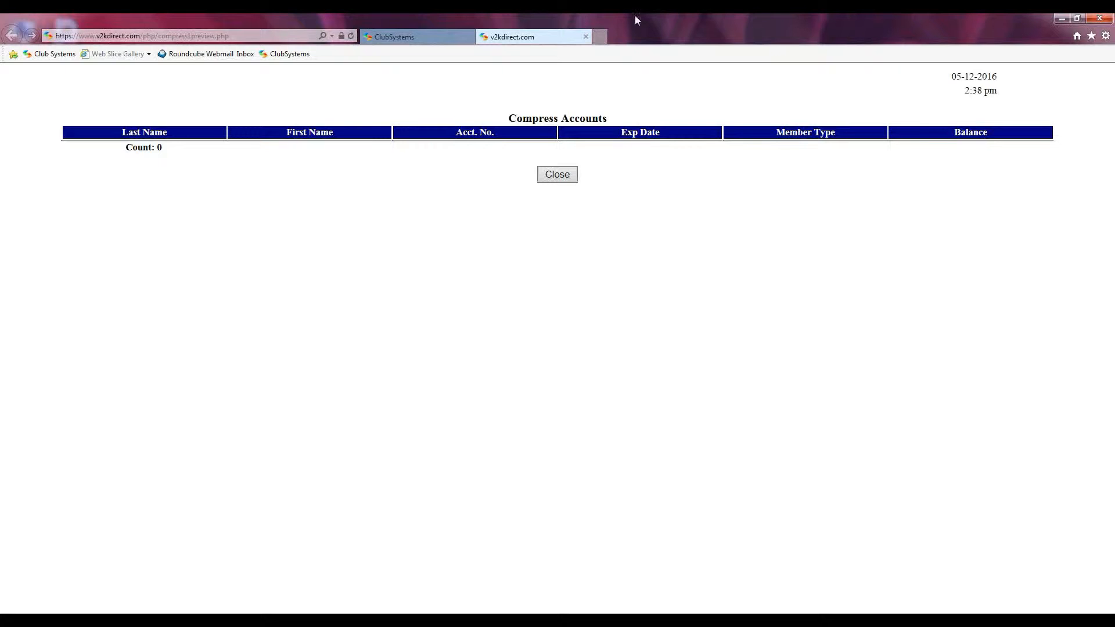
left_click(586, 38)
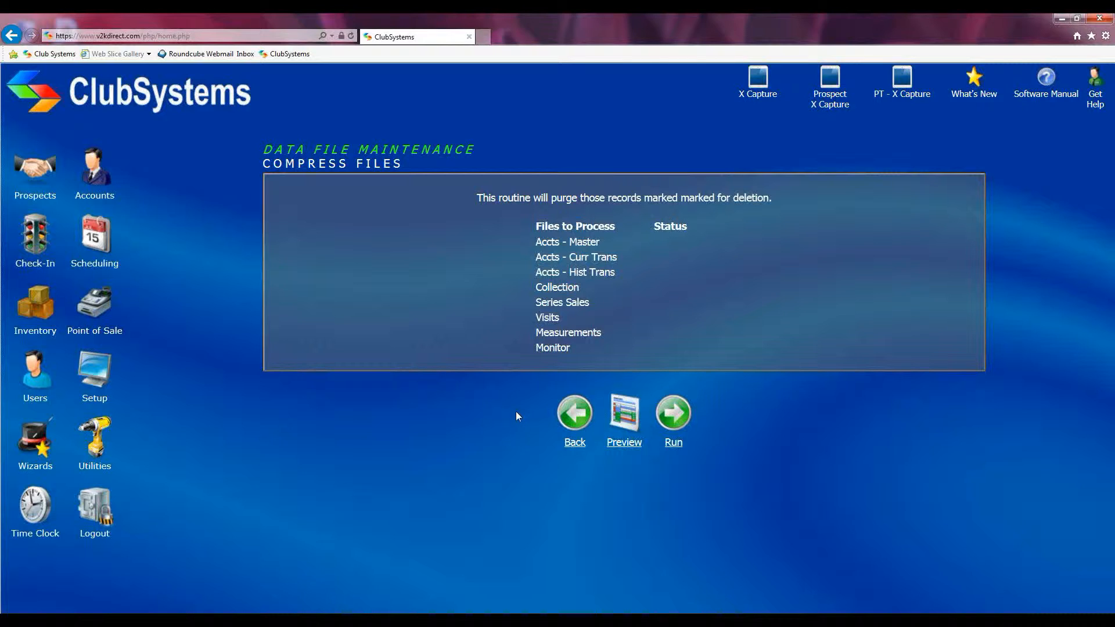
Look up the member by last name in Modify Account and load the matching account record
left_click(96, 174)
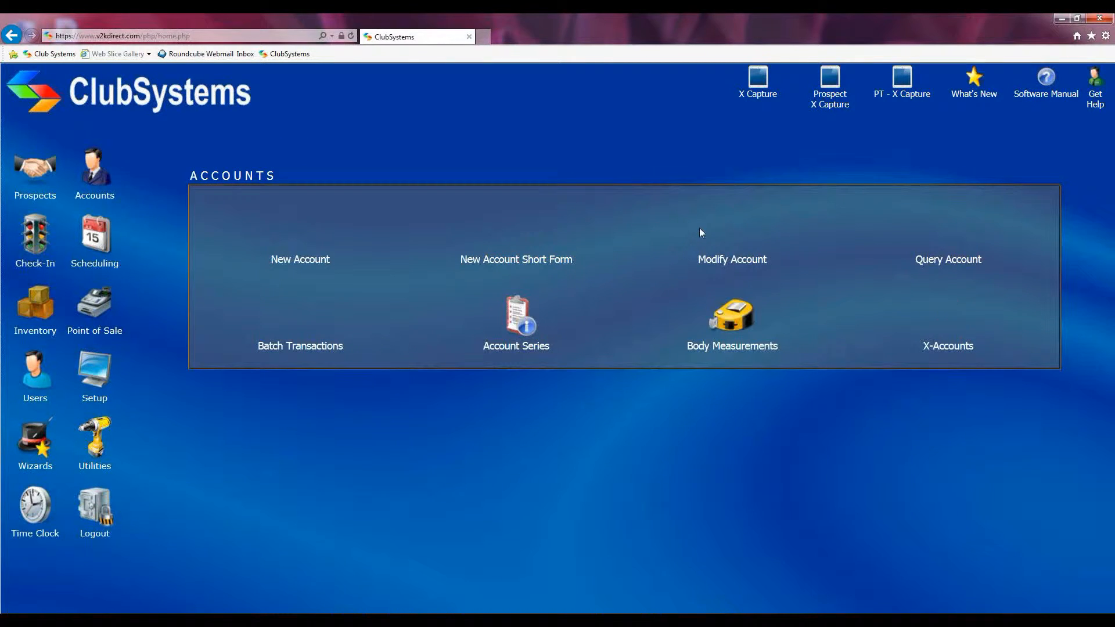
left_click(731, 238)
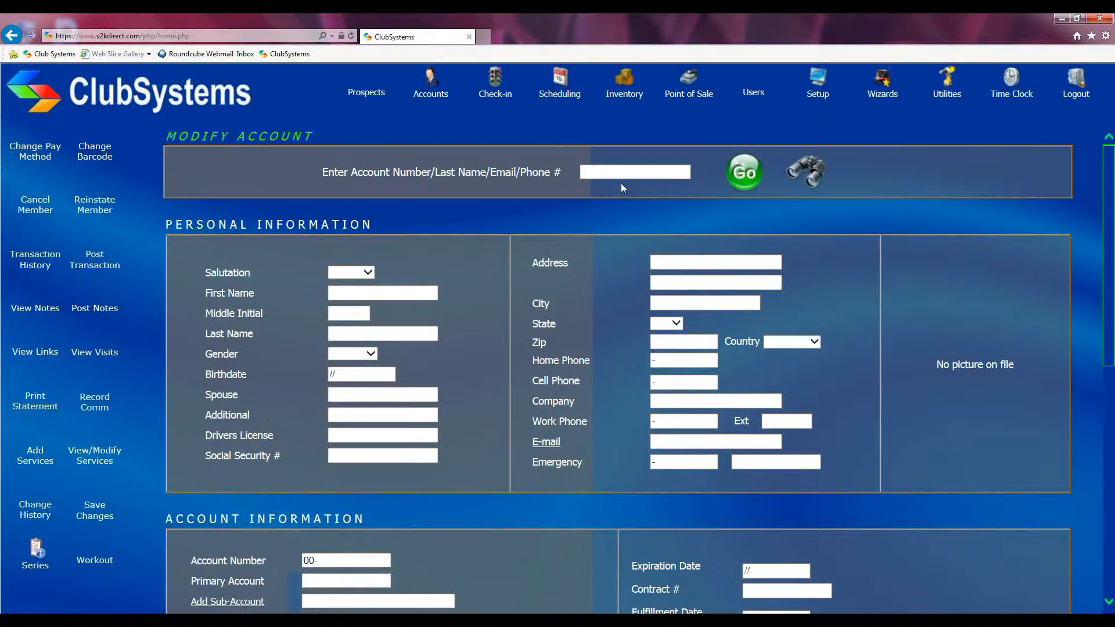
left_click(602, 171)
type("s")
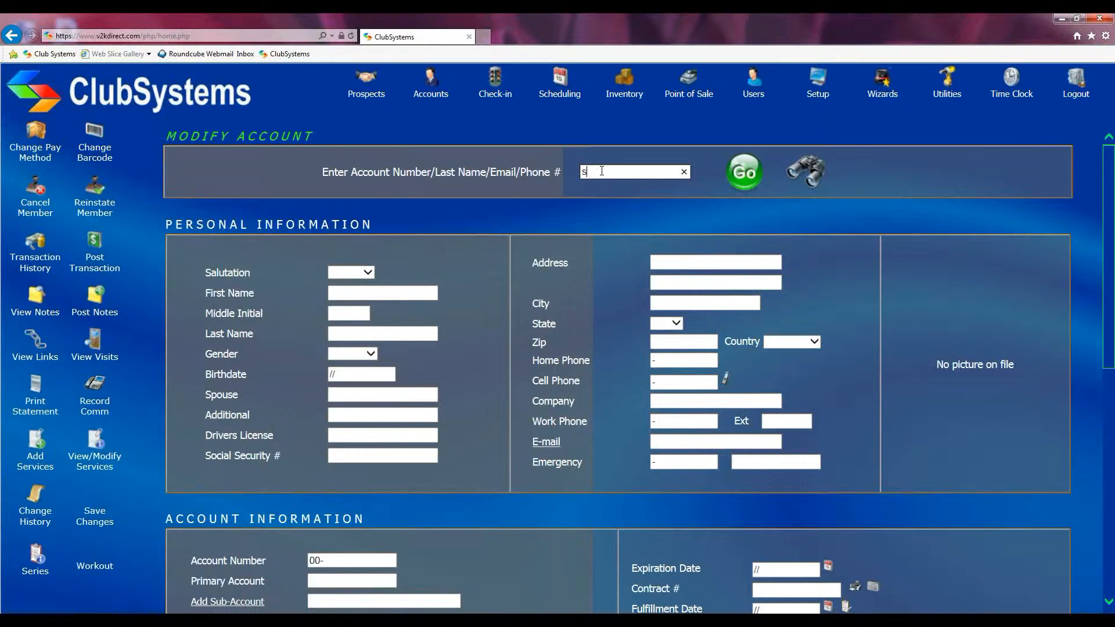
type("peer")
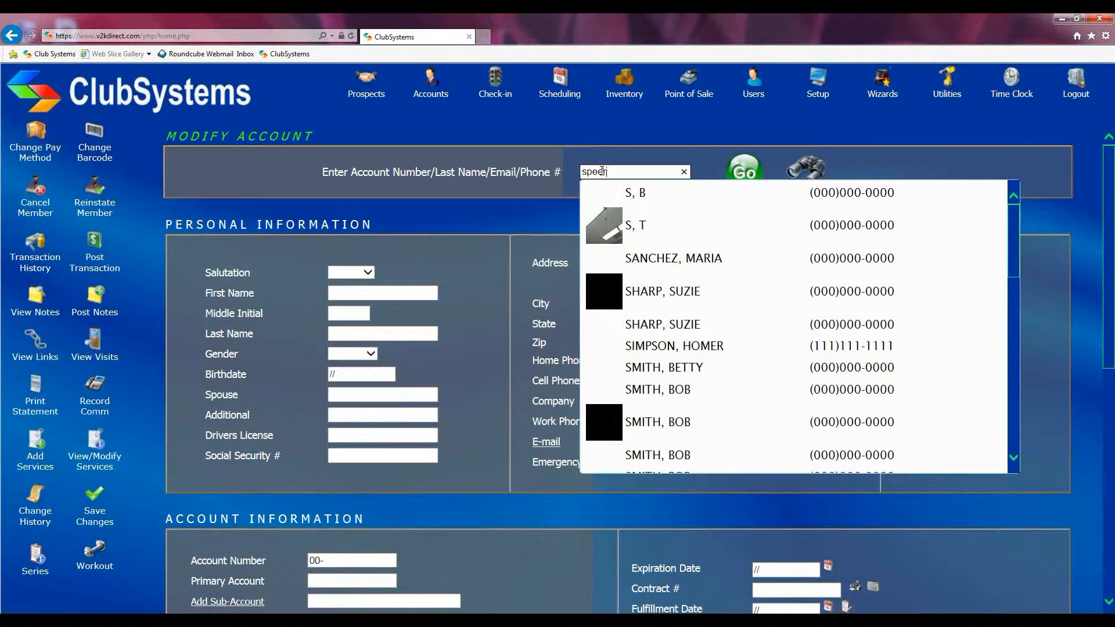
left_click(617, 191)
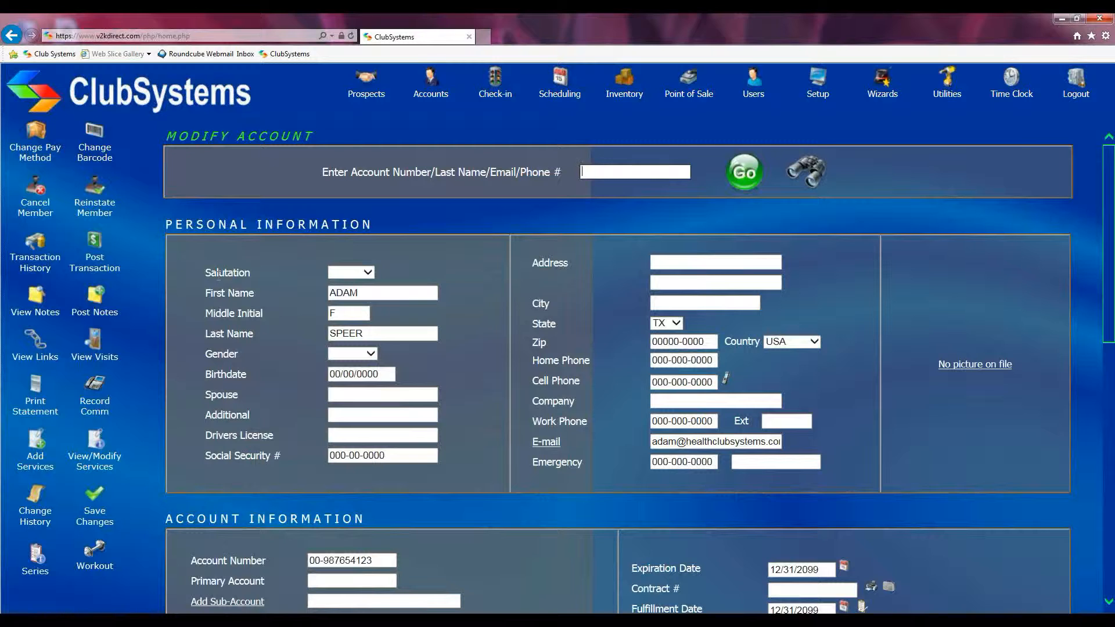
Cancel the member's account with the option to remove the record when compressing files set to N
left_click(36, 194)
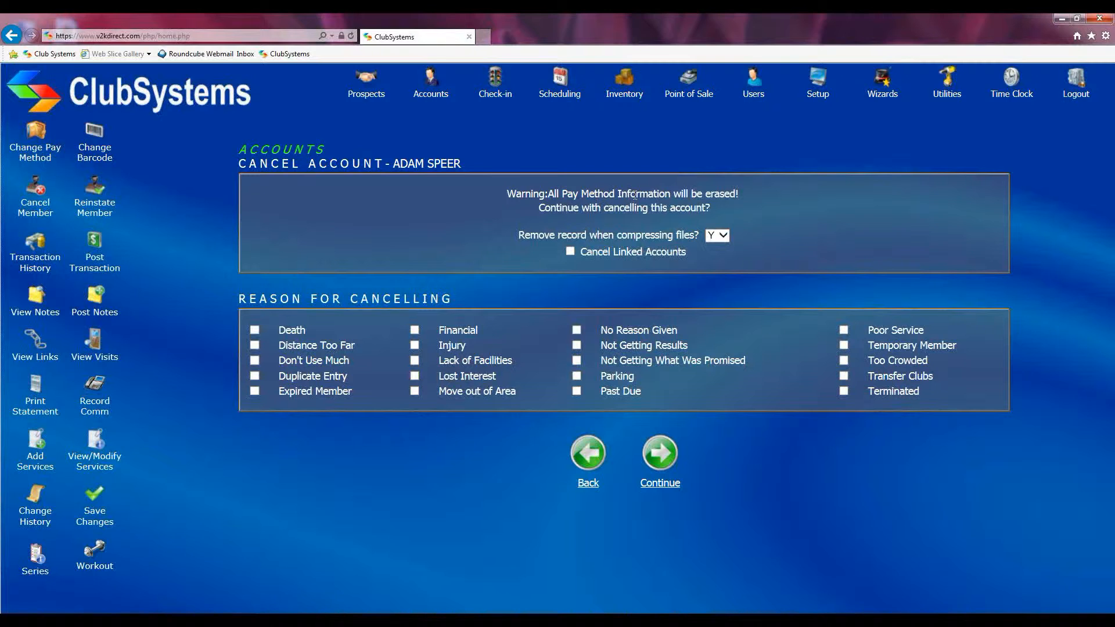
left_click_drag(516, 235, 693, 238)
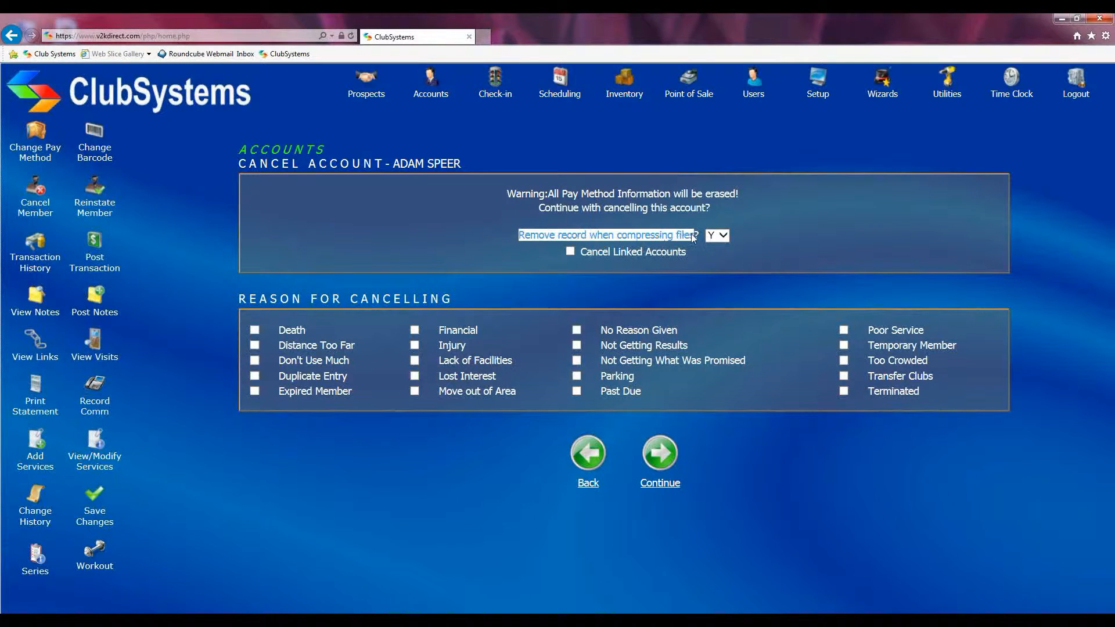
left_click(727, 237)
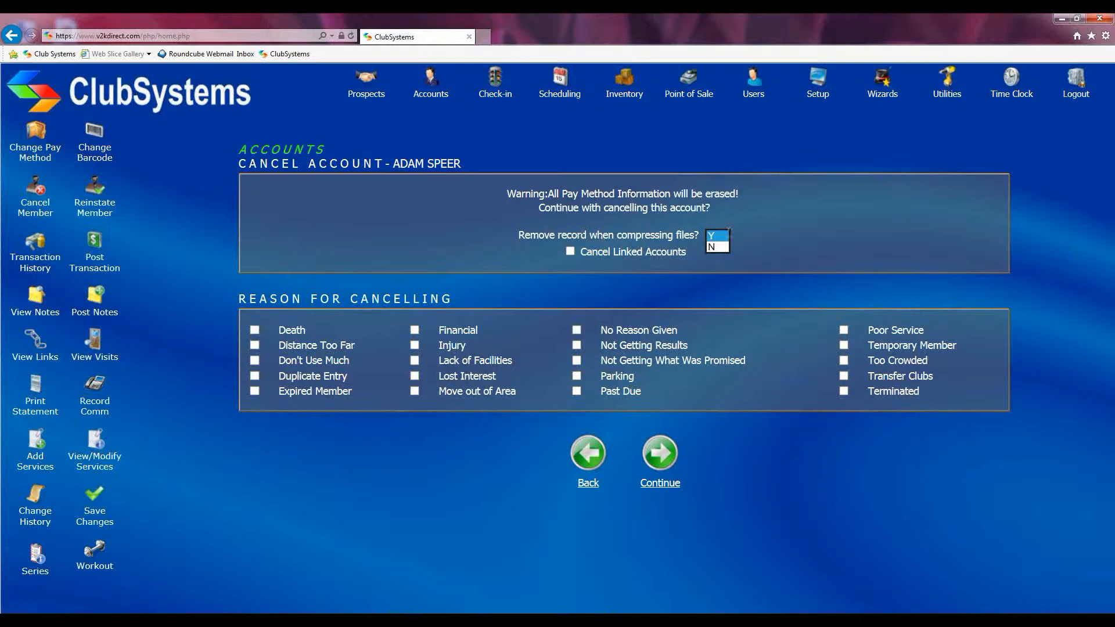
left_click(720, 236)
left_click(723, 236)
left_click(724, 236)
left_click(718, 225)
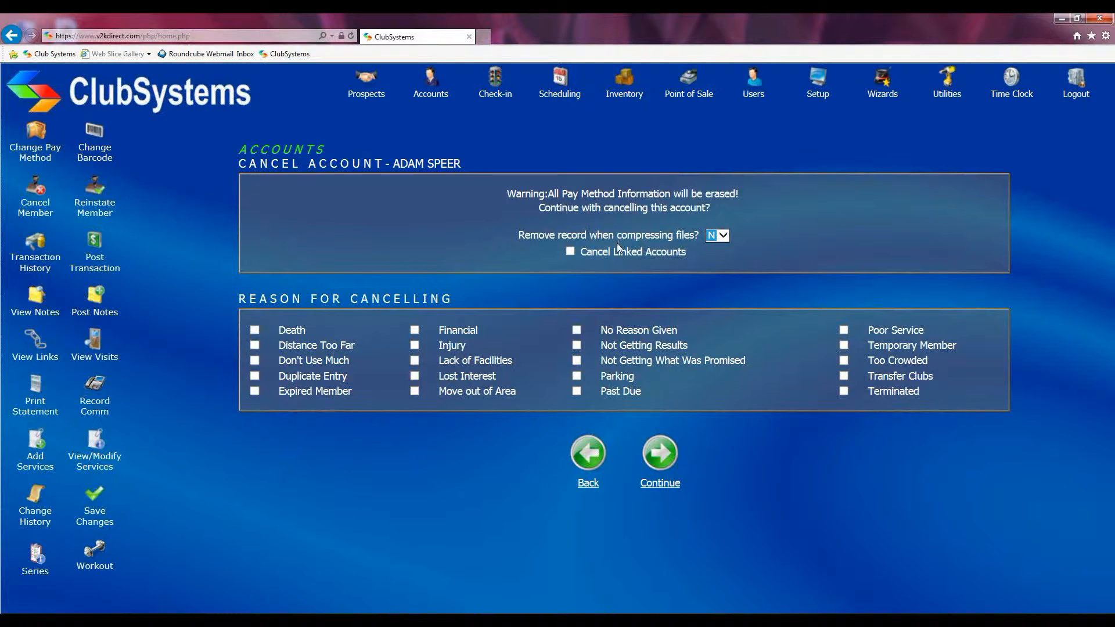
left_click(665, 457)
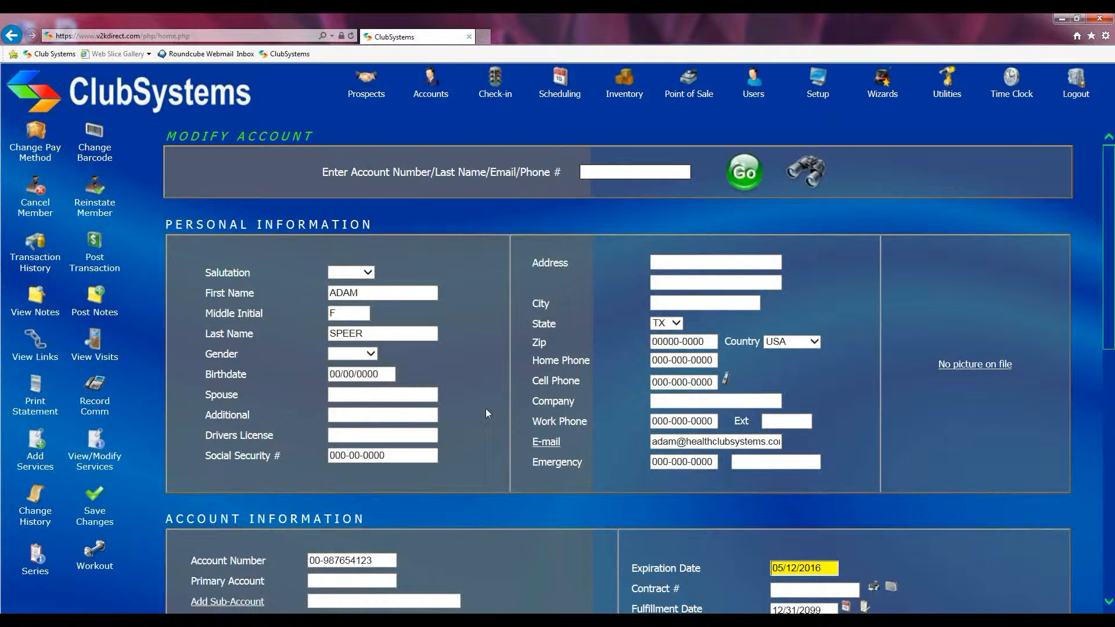
Set the cancelled account's Compress option to Y in its billing information, save the changes and check the record
scroll(486, 413, "down", 7)
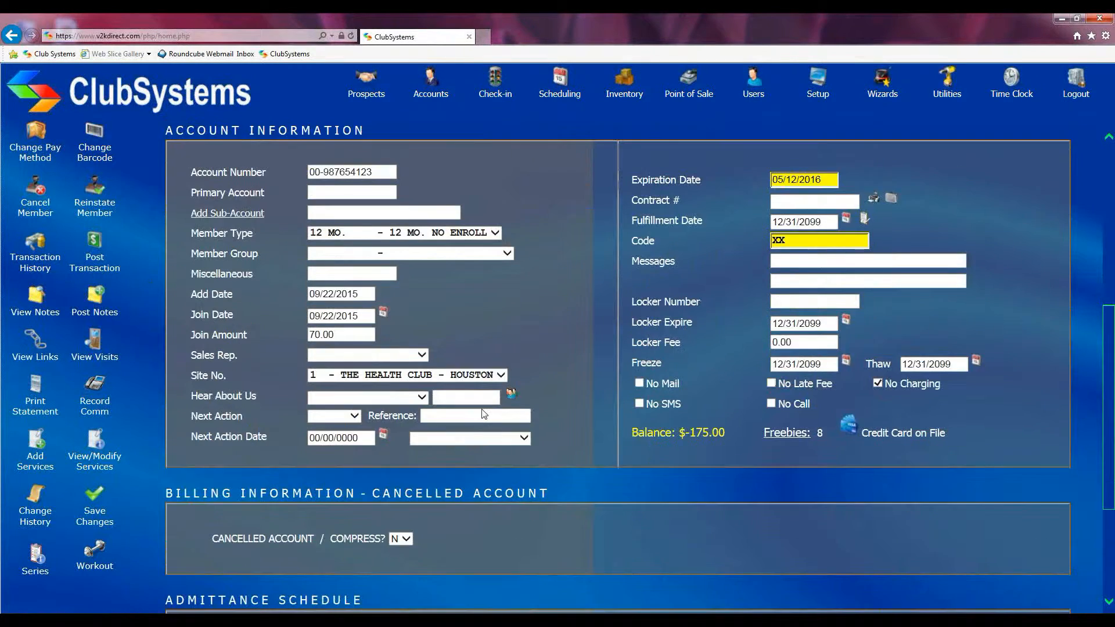
scroll(485, 413, "down", 2)
left_click_drag(167, 383, 377, 383)
left_click(378, 383)
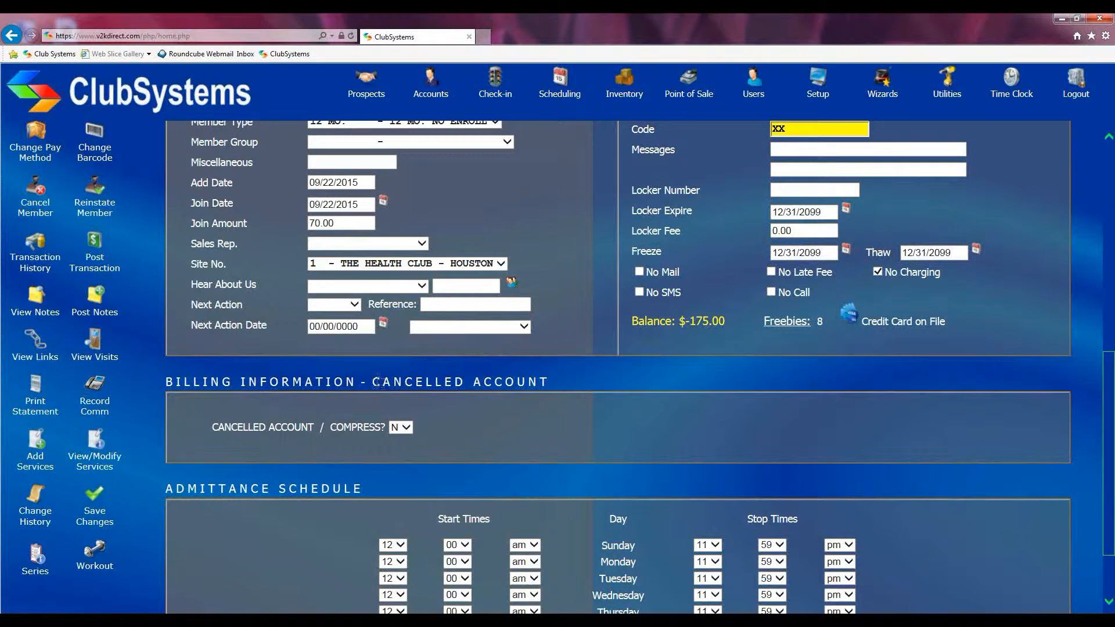
left_click_drag(372, 382, 549, 383)
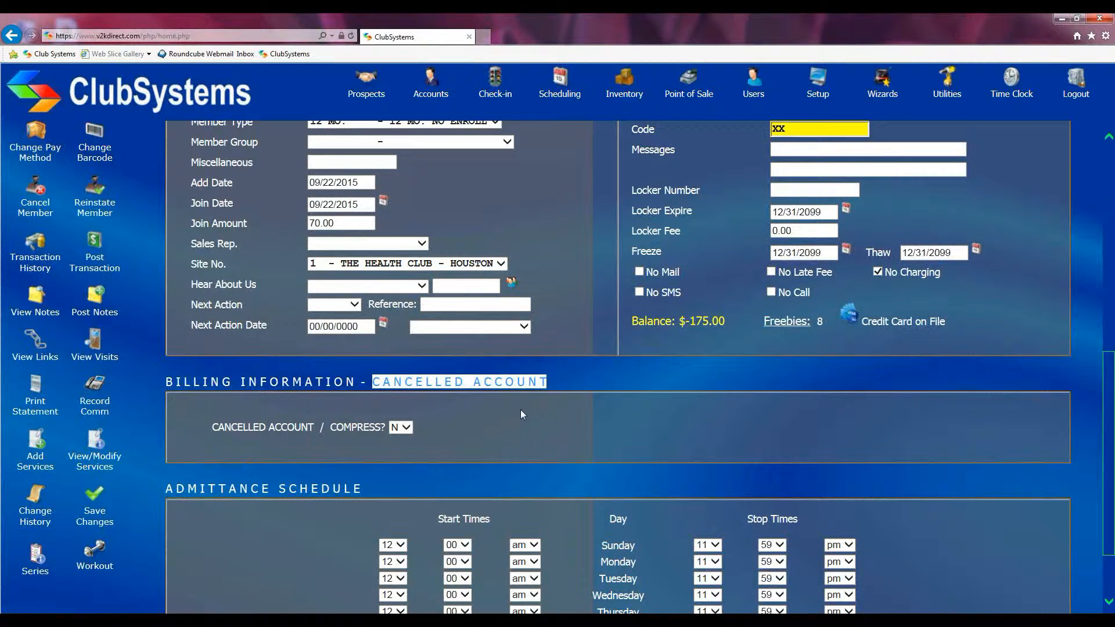
left_click(458, 409)
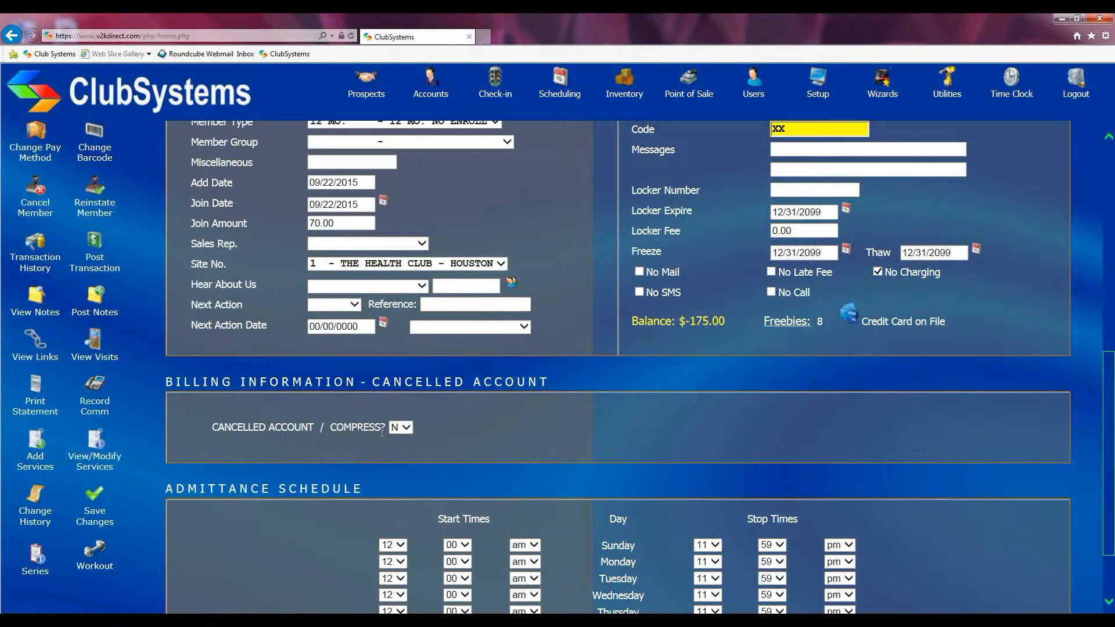
left_click(406, 429)
left_click(403, 417)
left_click(91, 499)
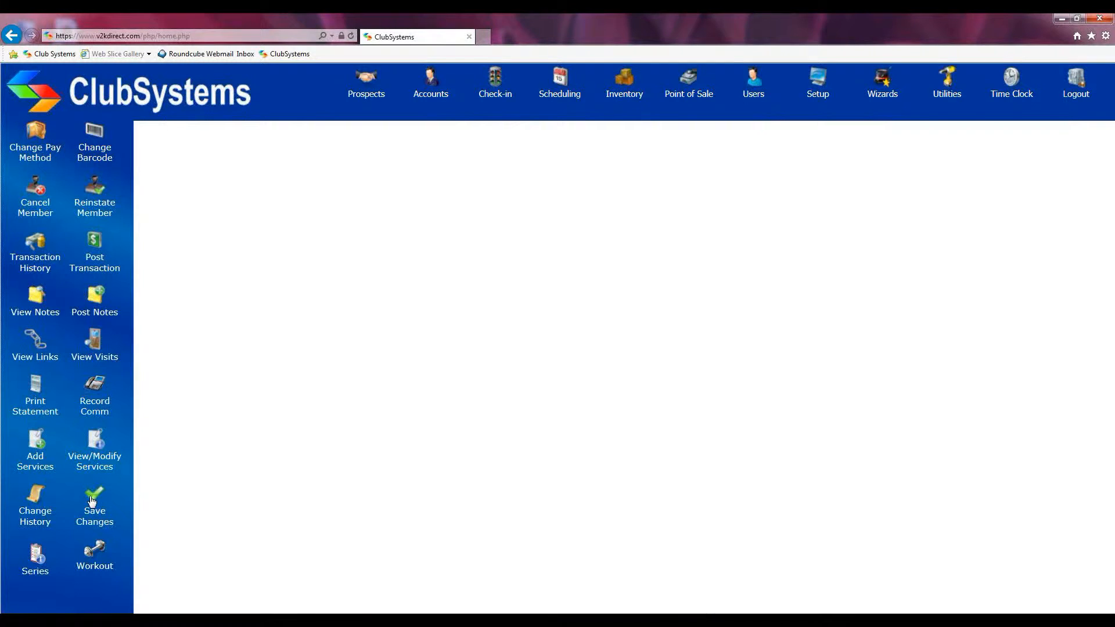
scroll(504, 424, "down", 8)
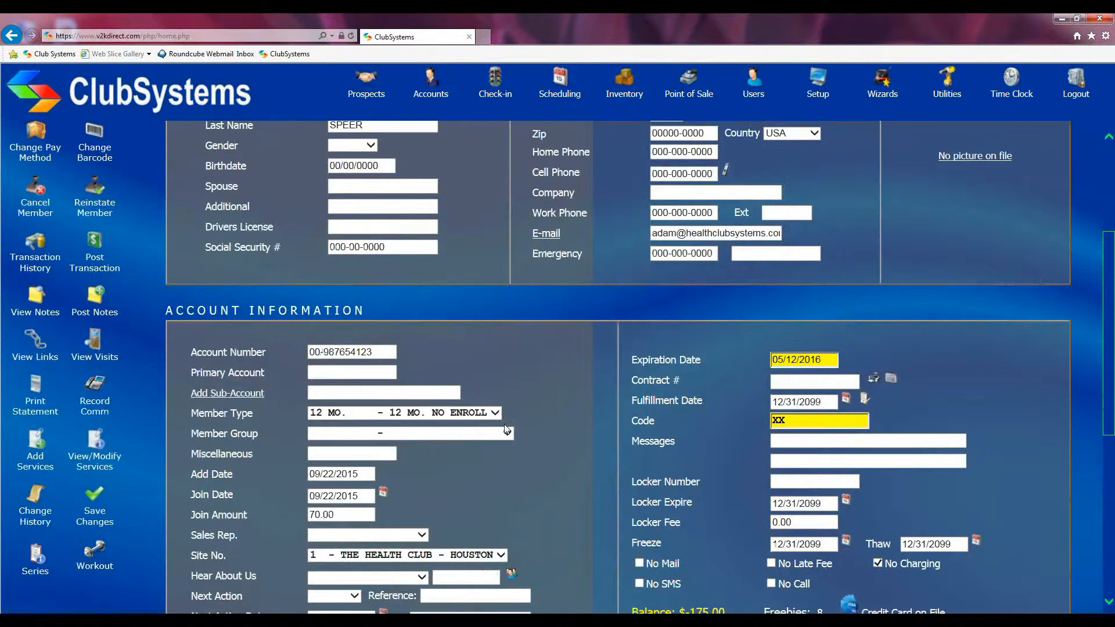
scroll(504, 425, "down", 1)
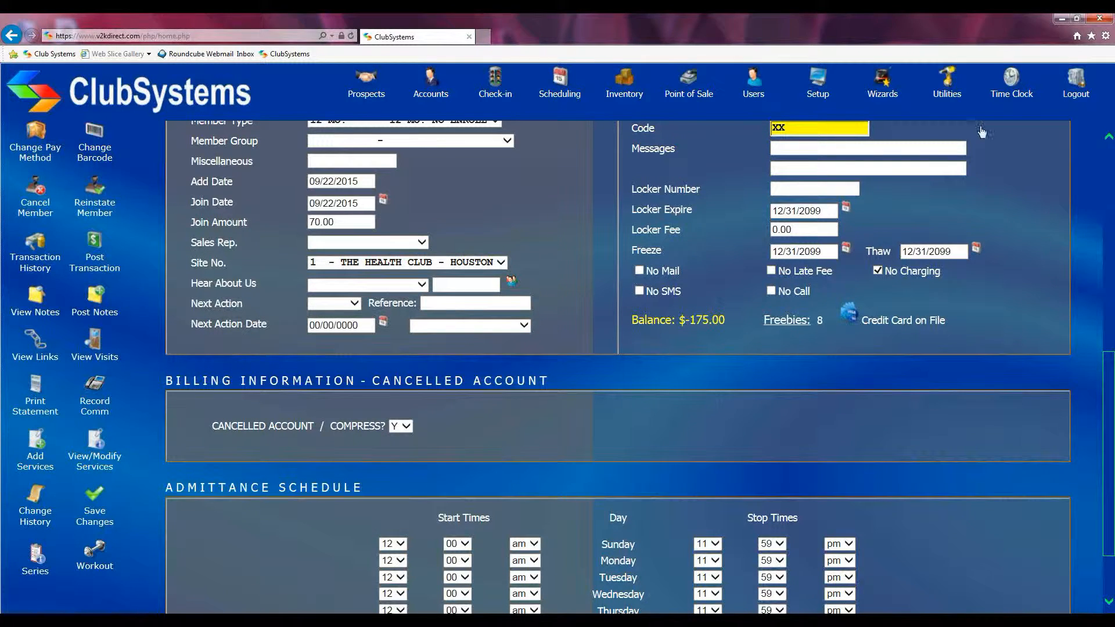
Preview the Compress Files list again for the account marked for removal, and close the preview page
left_click(947, 84)
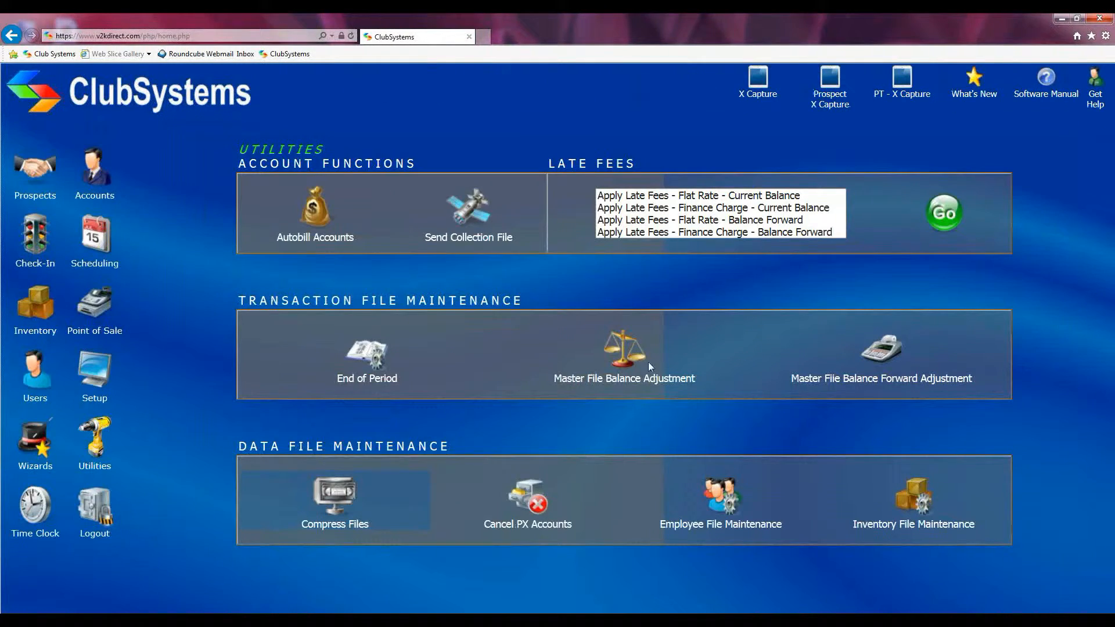
left_click(312, 519)
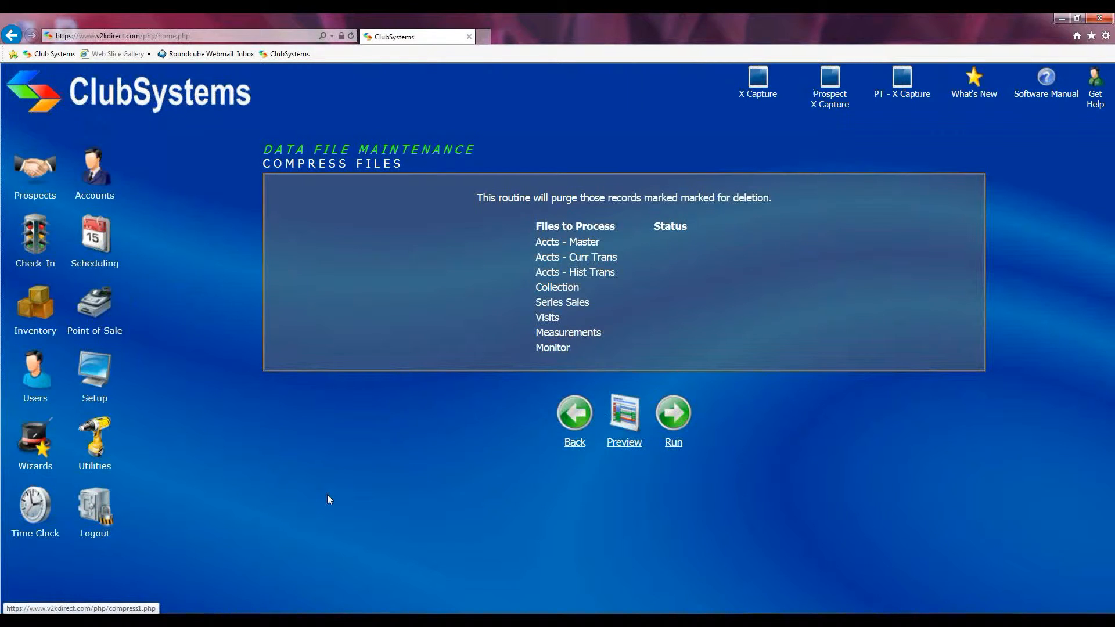
left_click(625, 413)
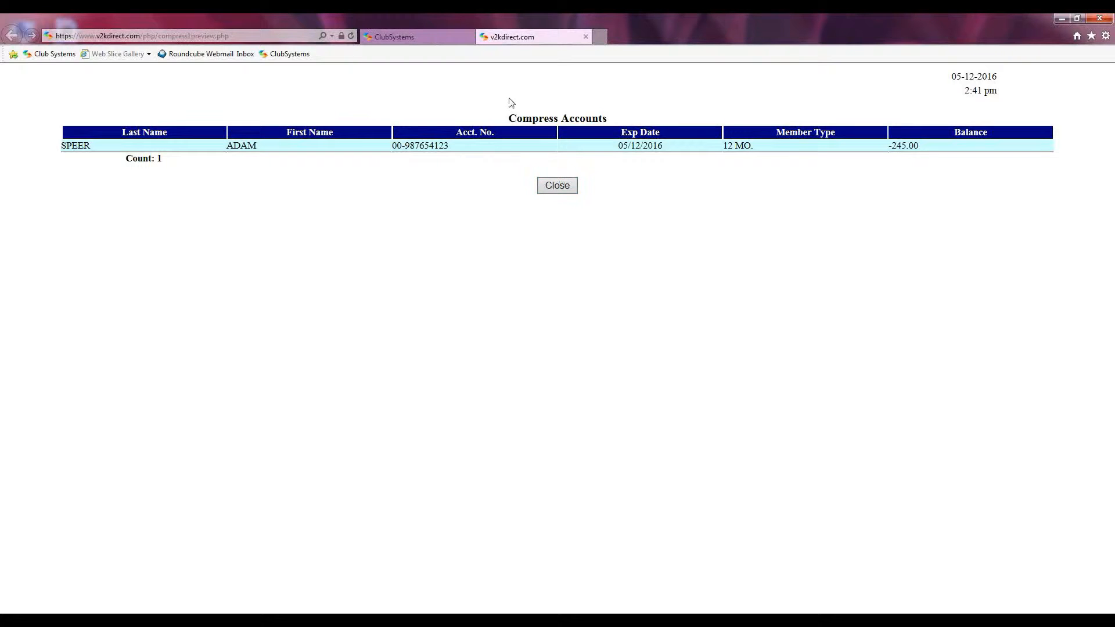
left_click(575, 191)
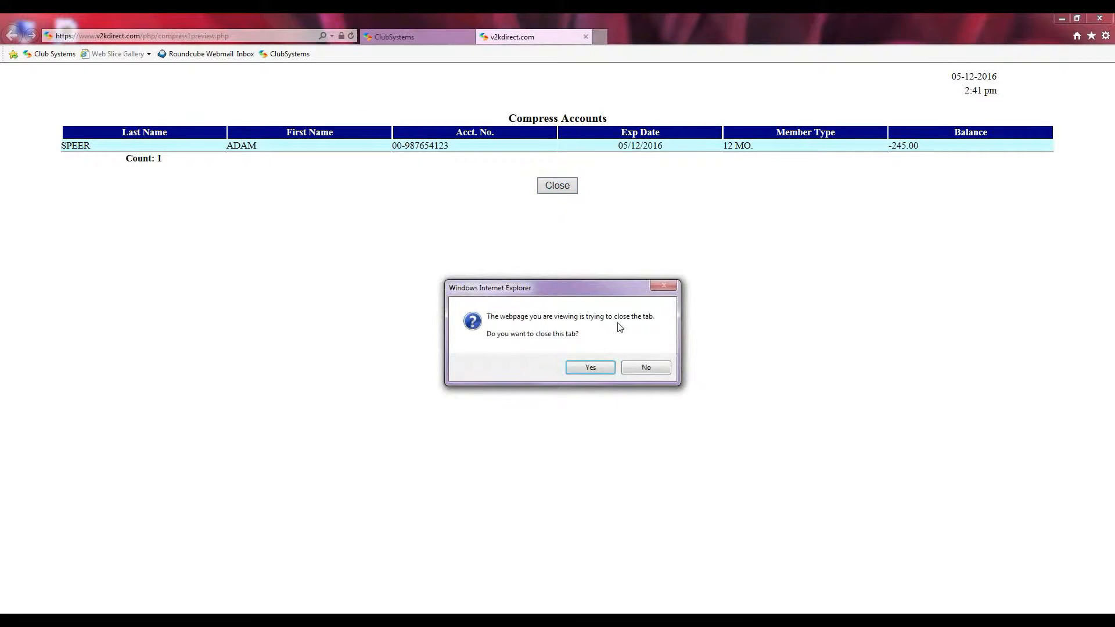
left_click(600, 372)
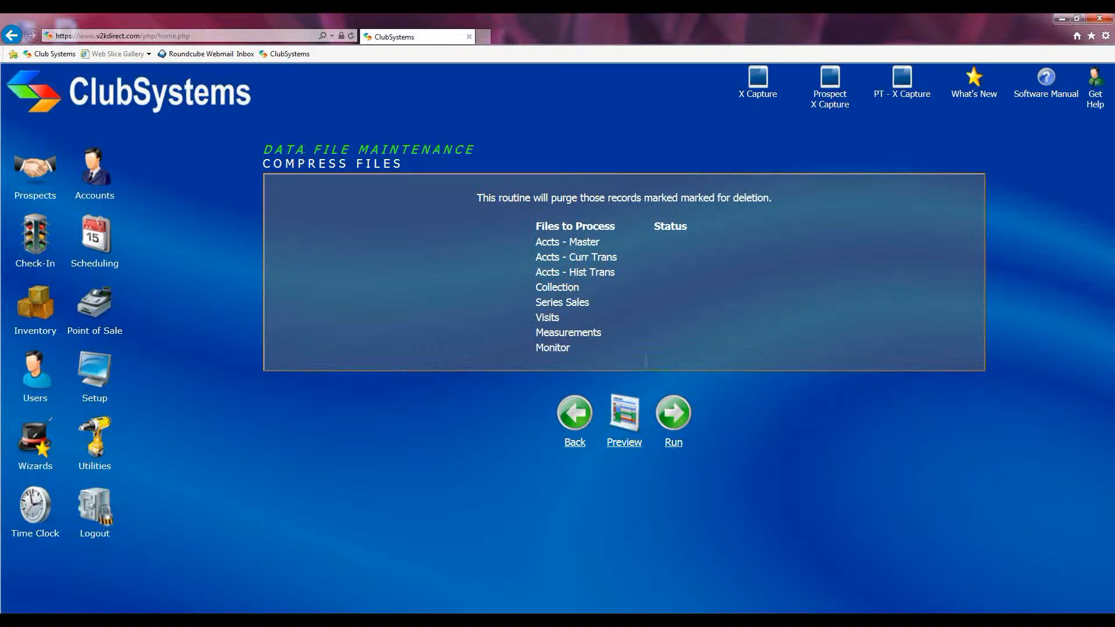
Open X-Accounts and examine which personal and account information fields are kept for compressed members
left_click(93, 174)
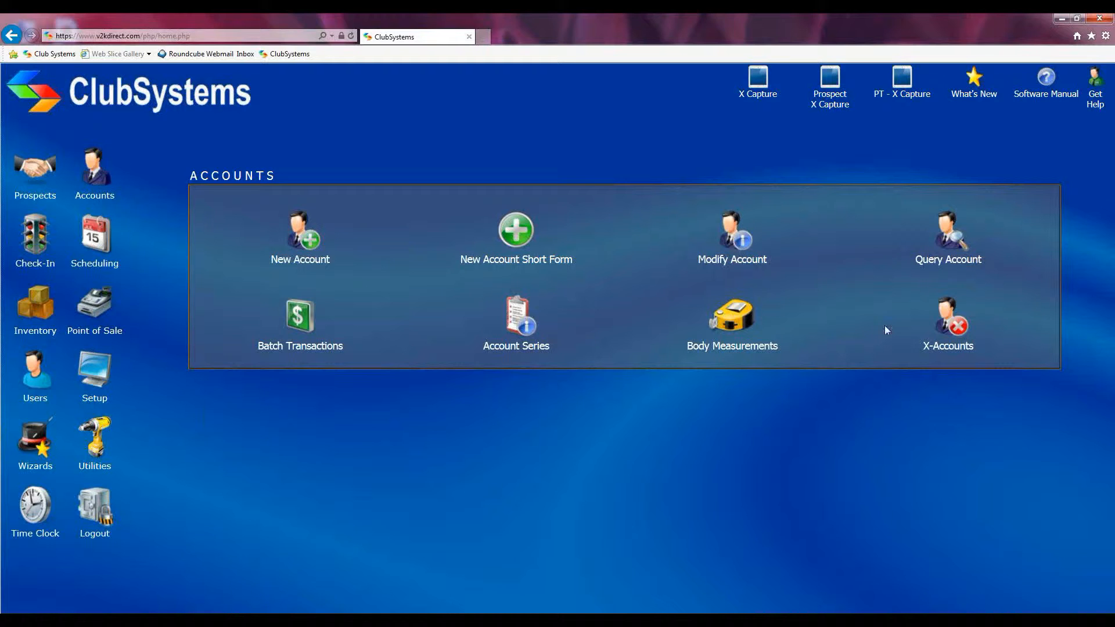
left_click(960, 328)
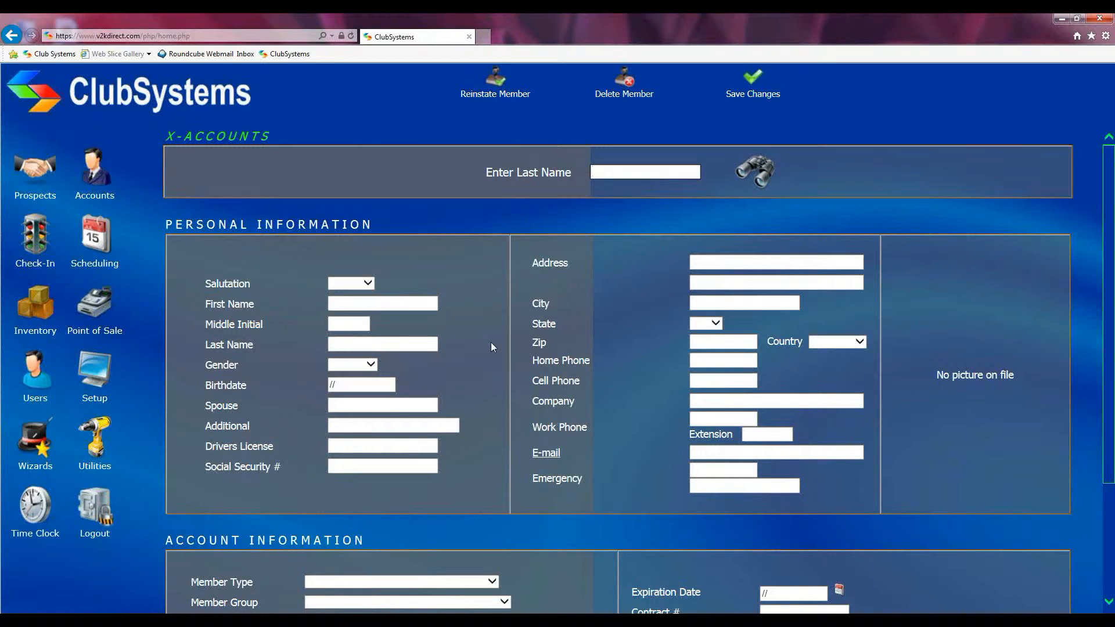
scroll(491, 348, "down", 2)
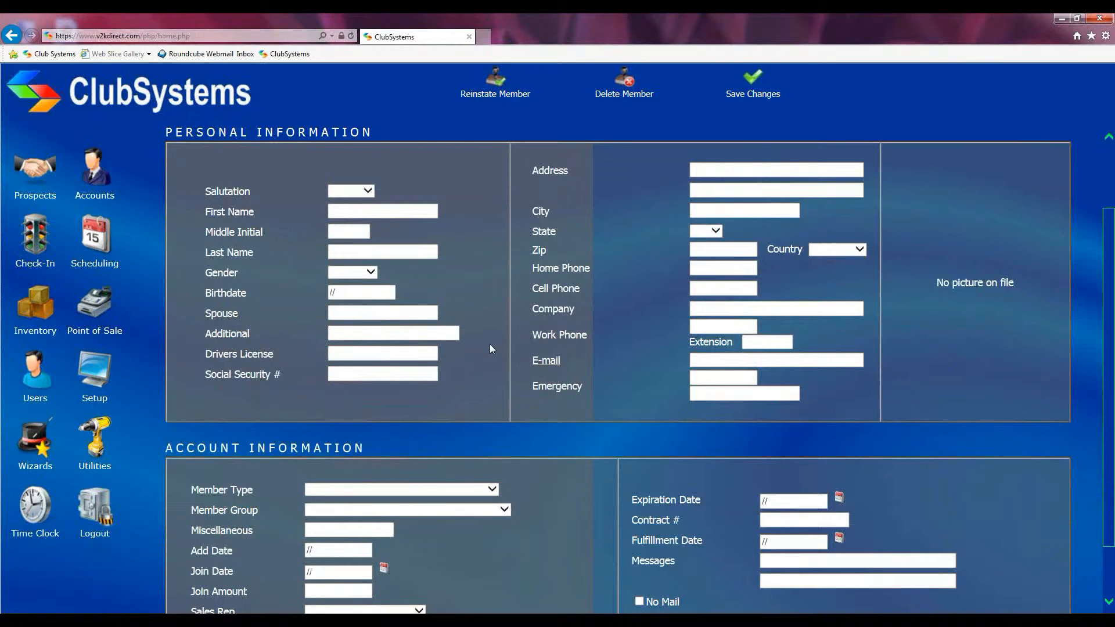
scroll(410, 314, "up", 1)
left_click_drag(165, 168, 396, 168)
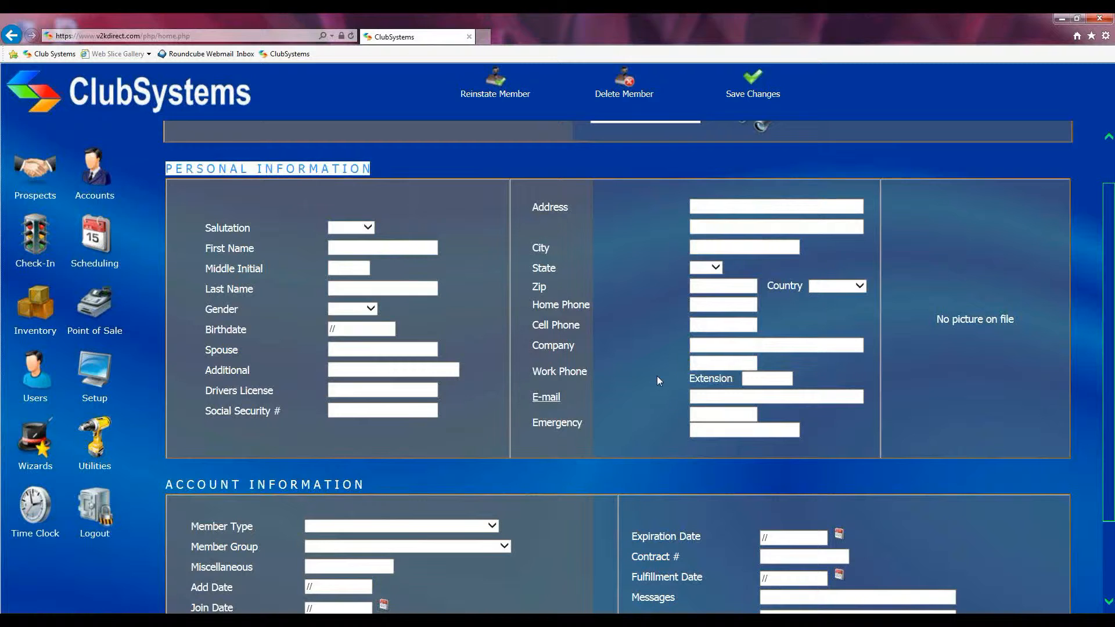
scroll(658, 375, "down", 3)
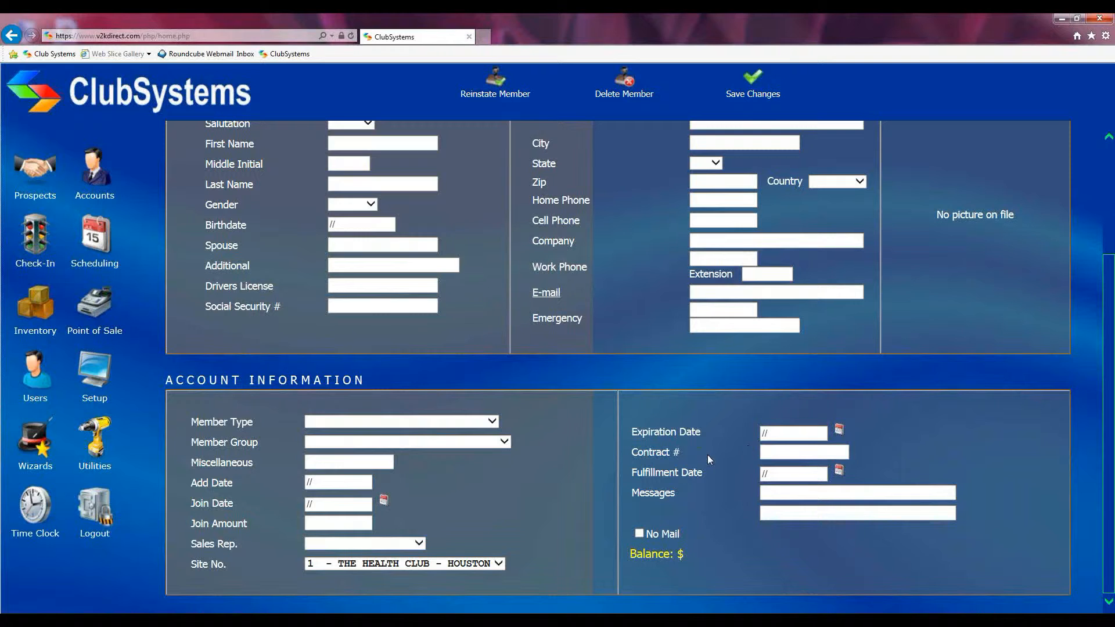
scroll(661, 439, "up", 3)
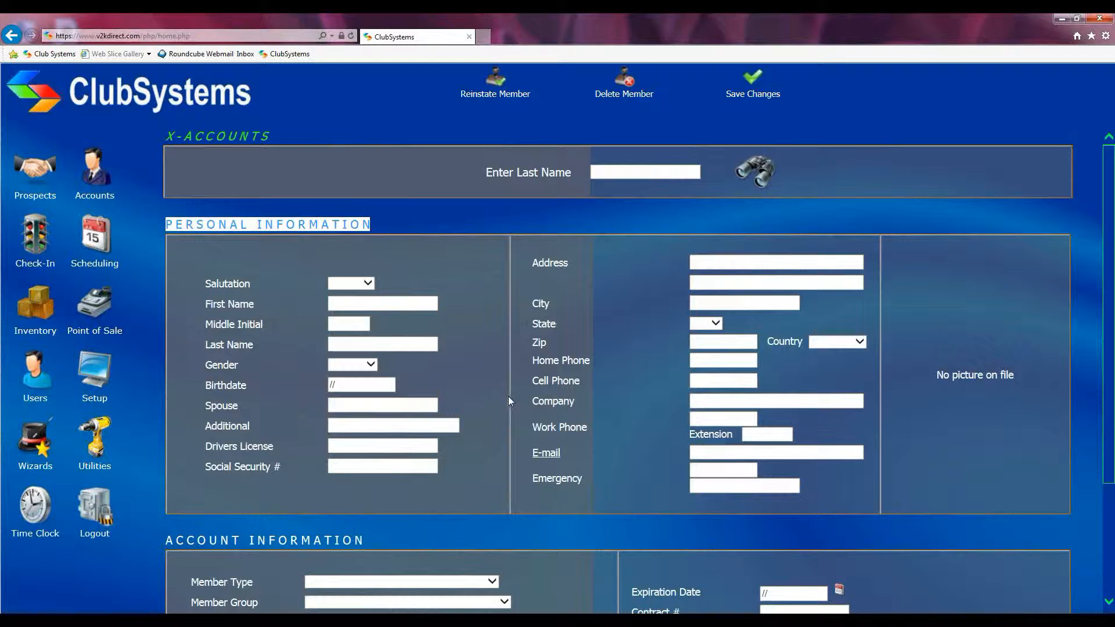
scroll(507, 396, "down", 1)
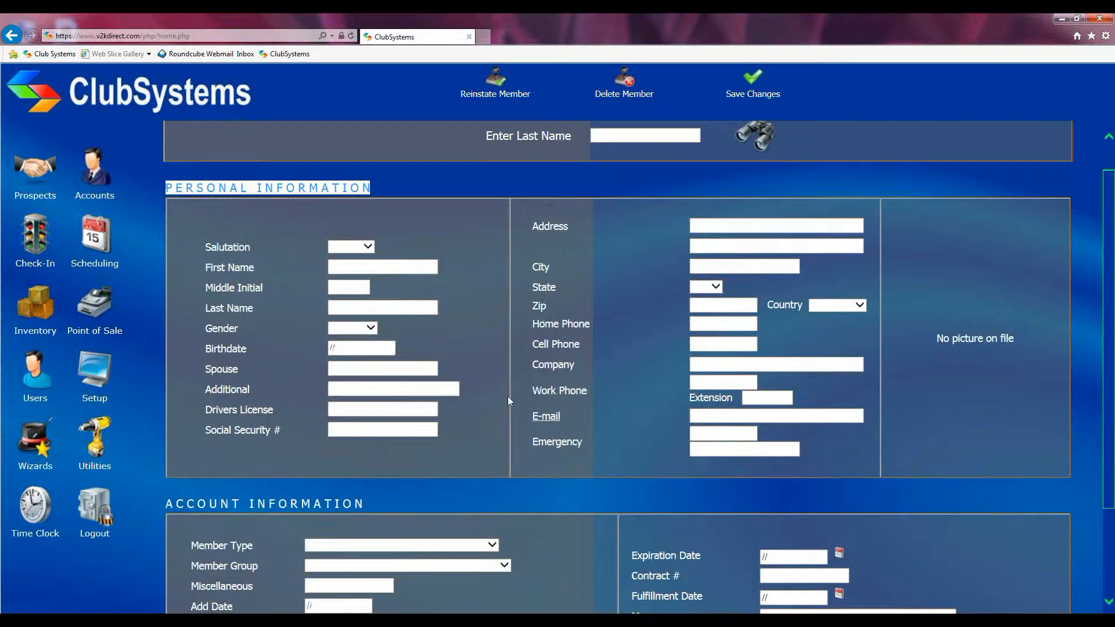
scroll(508, 400, "up", 1)
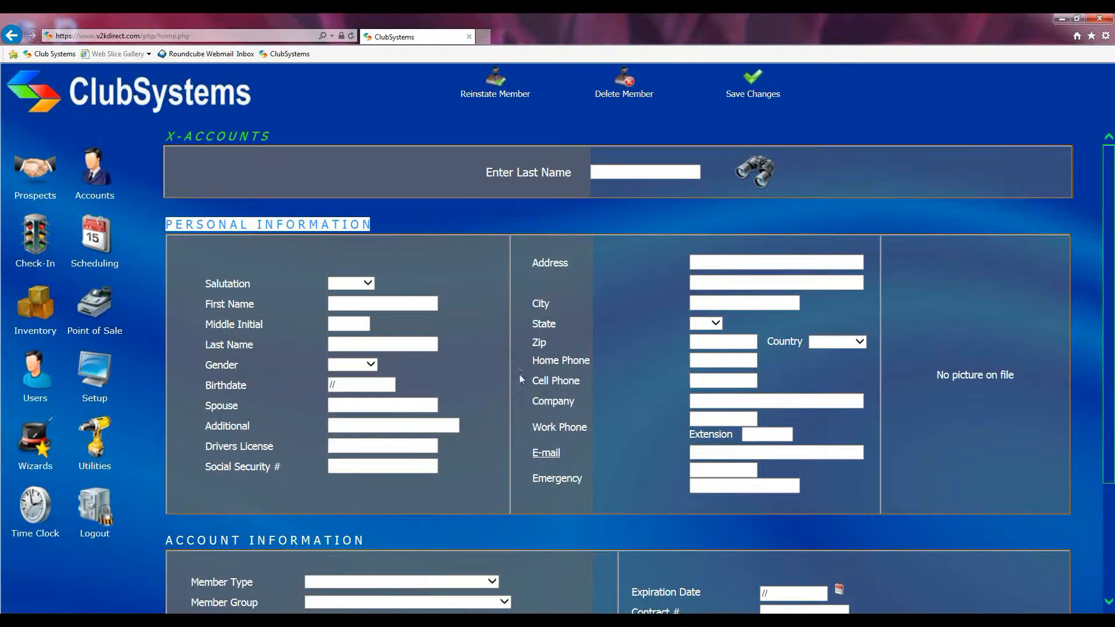
left_click(426, 249)
scroll(427, 253, "down", 4)
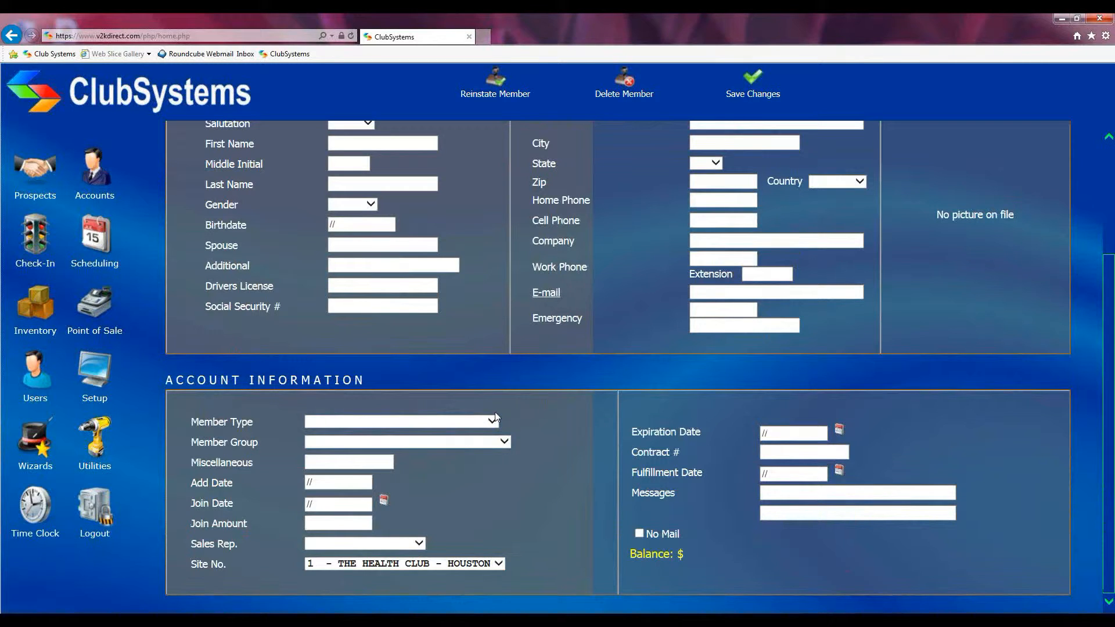
scroll(494, 416, "up", 1)
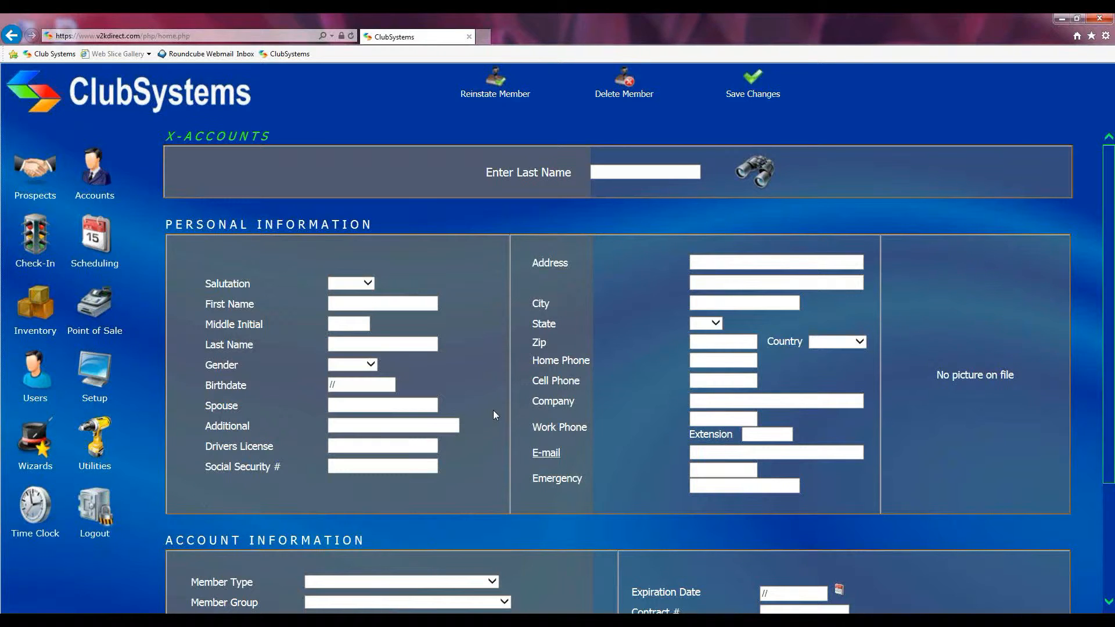
scroll(491, 293, "down", 3)
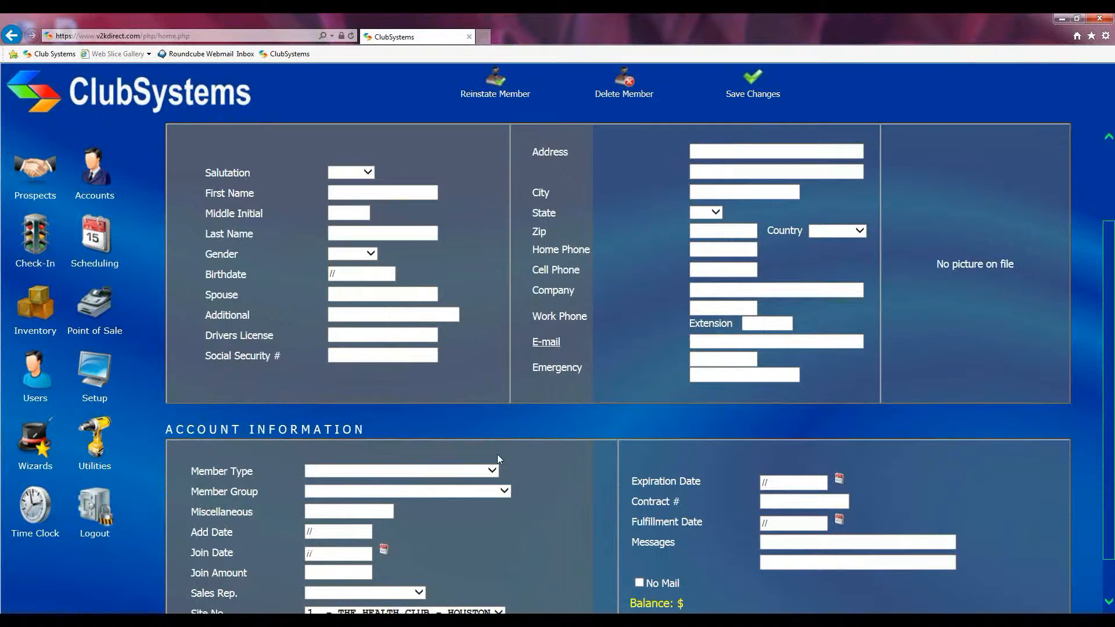
scroll(497, 450, "up", 3)
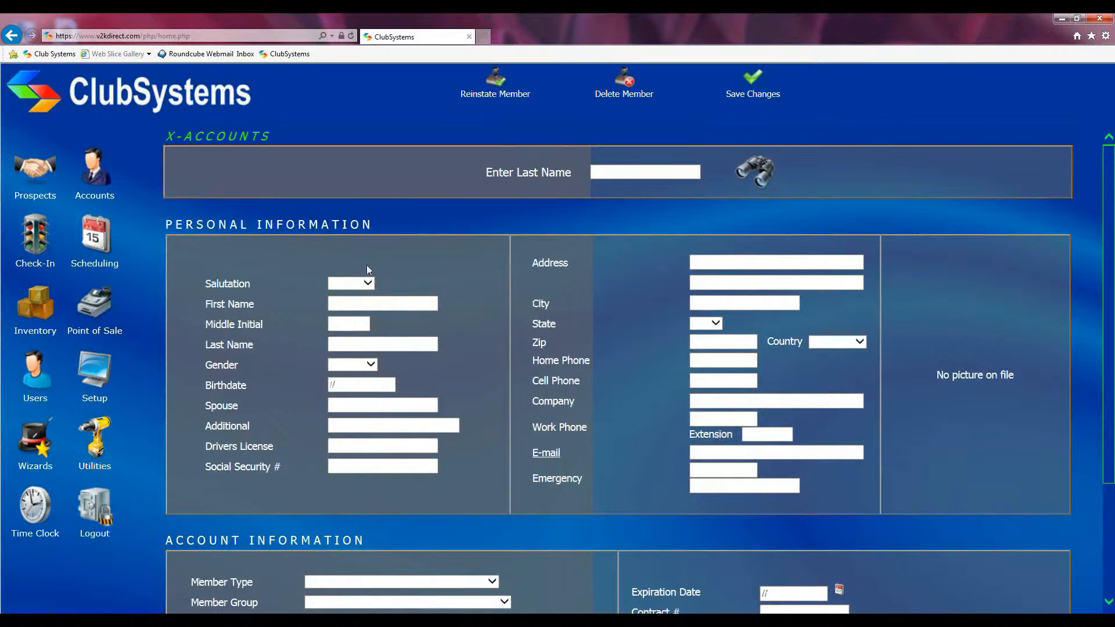
Open Modify Account and load the cancelled member's record by searching for the last name
left_click(98, 431)
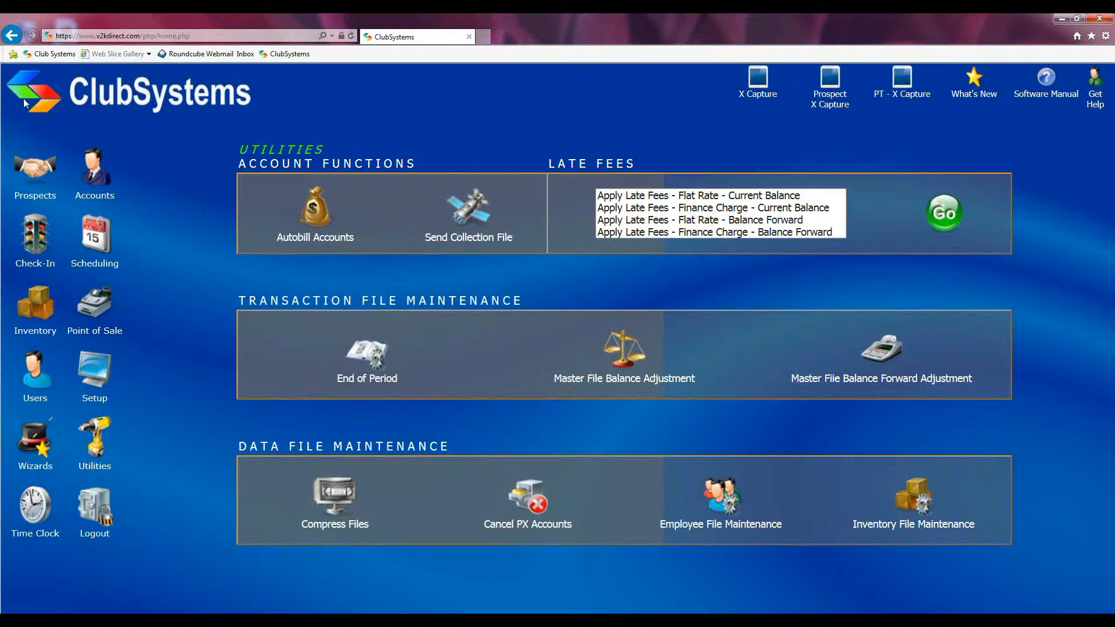
left_click(94, 172)
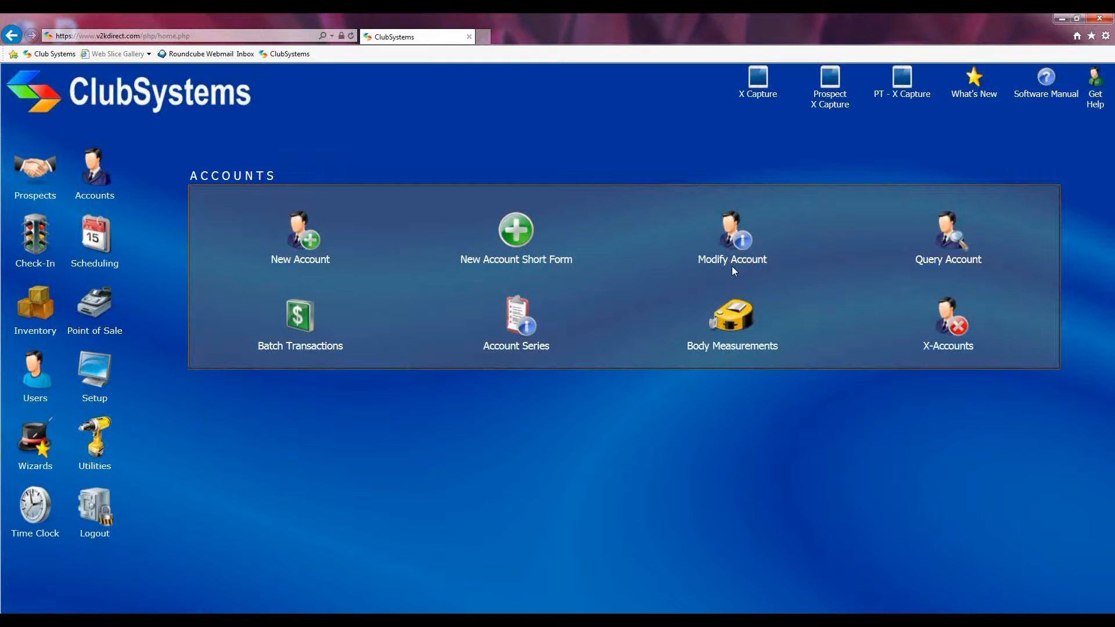
left_click(746, 244)
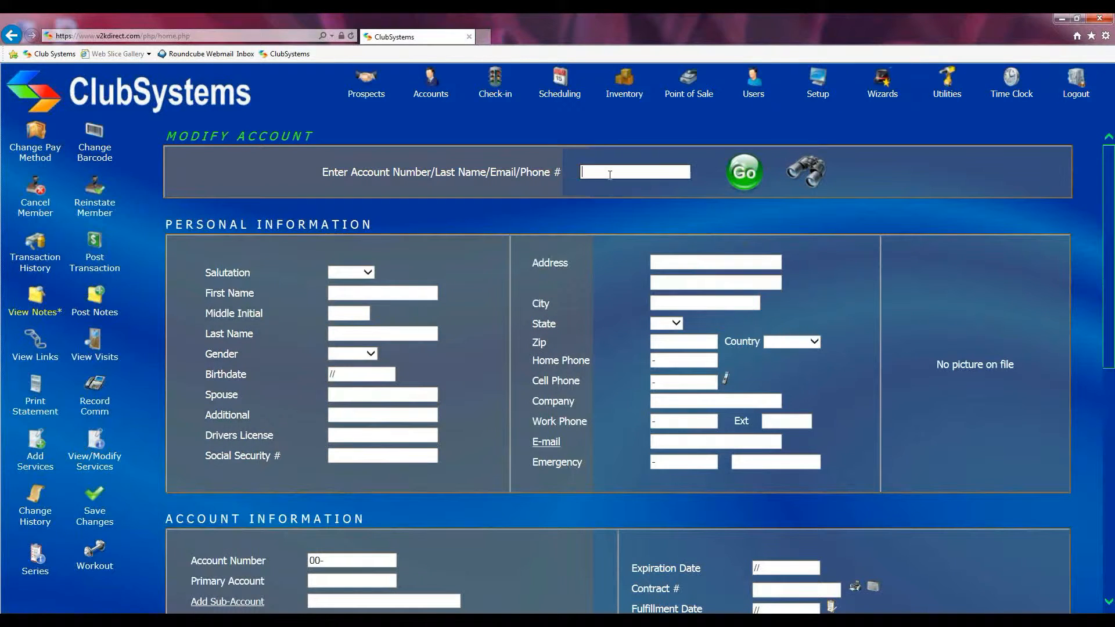
type("speer")
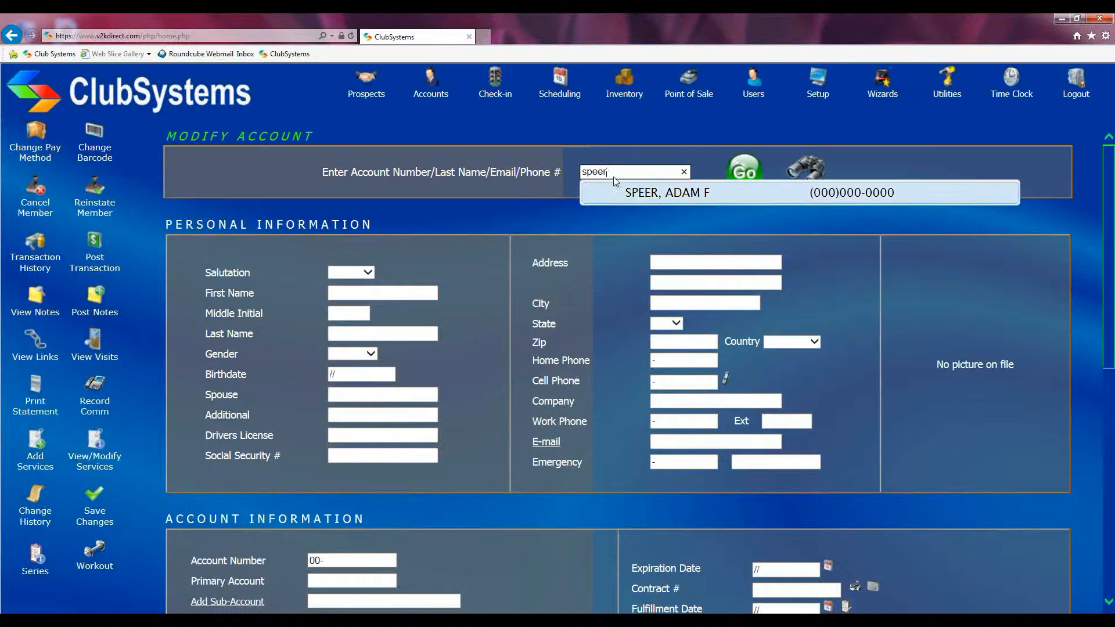
left_click(641, 196)
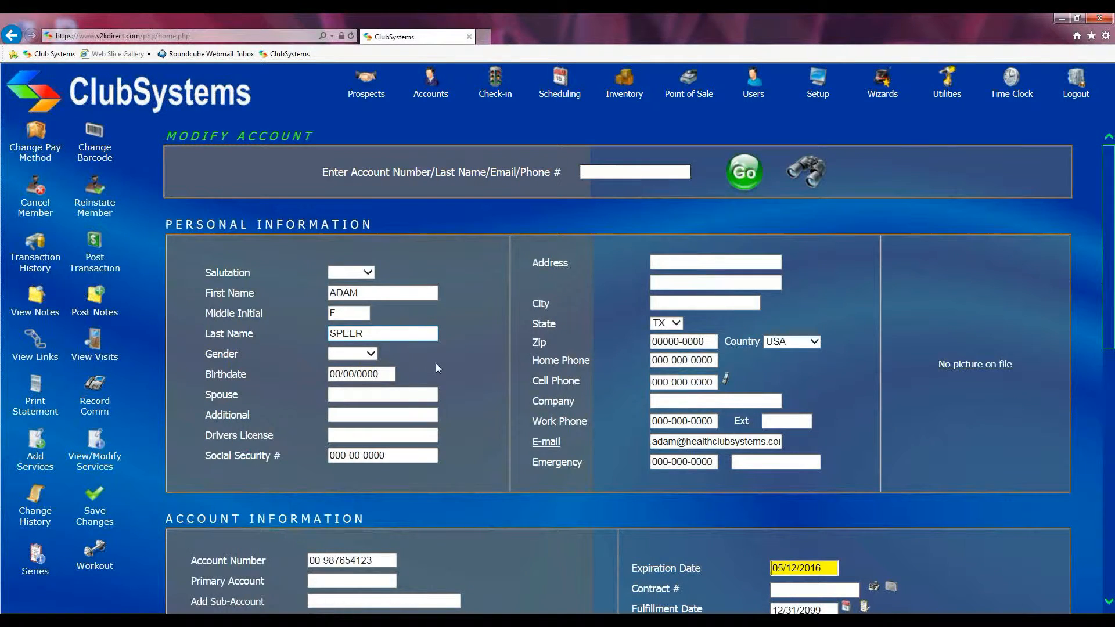
scroll(443, 363, "down", 2)
scroll(444, 363, "up", 2)
scroll(444, 364, "up", 1)
Reinstate the member on Monthly Bill with an amount of 35.00 and the billing begin month set to 06
left_click(96, 194)
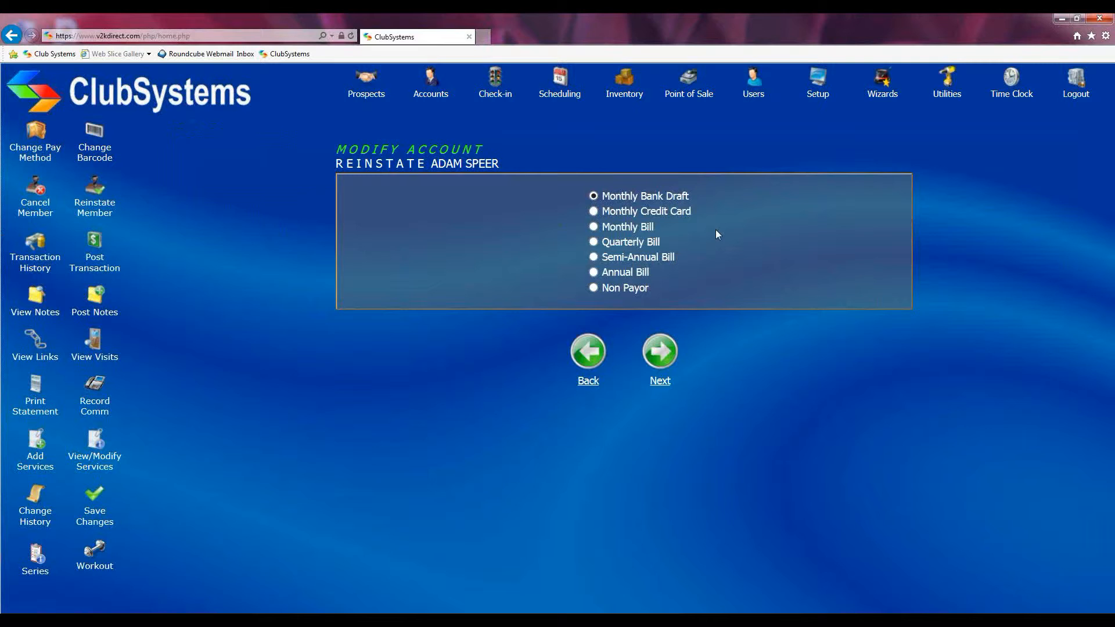
left_click(594, 227)
left_click(656, 359)
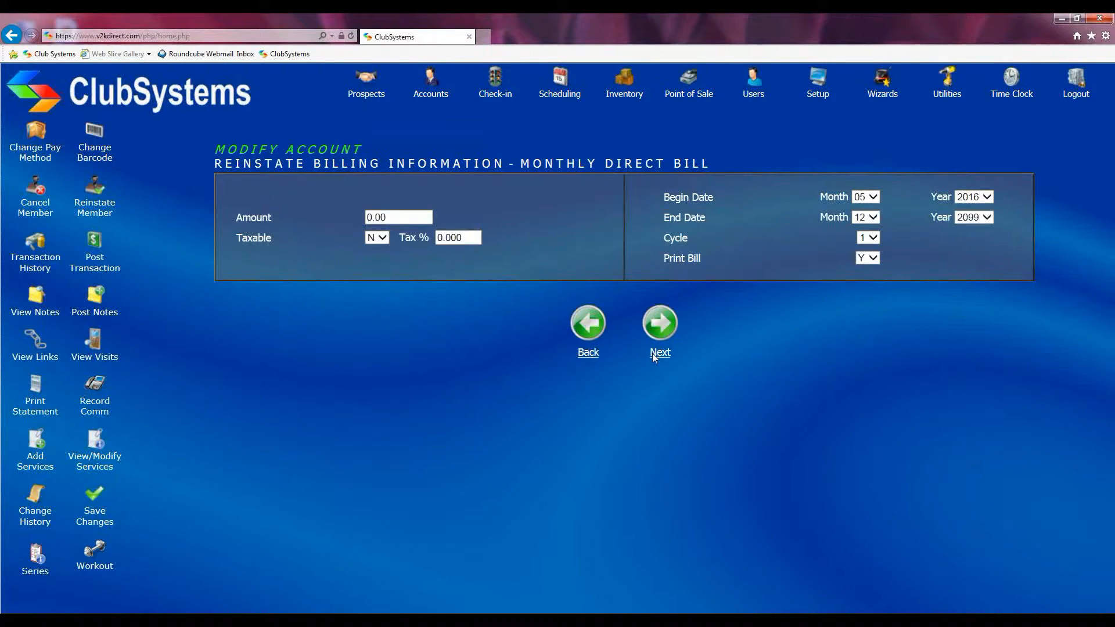
type("35.00")
left_click(865, 199)
left_click(865, 209)
left_click(656, 324)
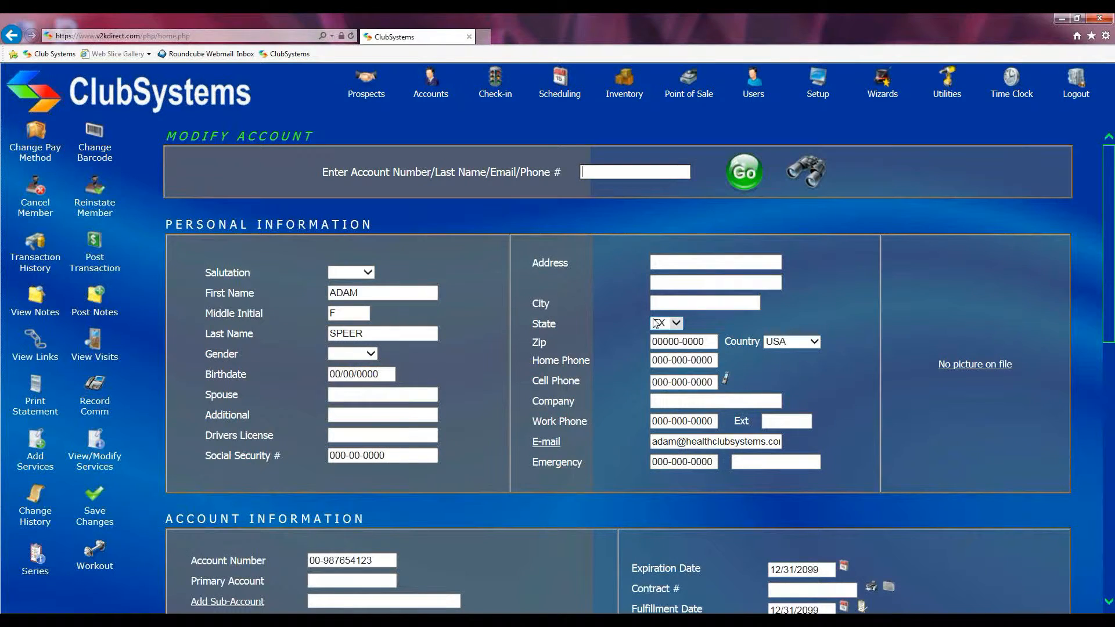
Examine the reinstated account's expiration date, account information and monthly direct bill settings
scroll(711, 289, "down", 3)
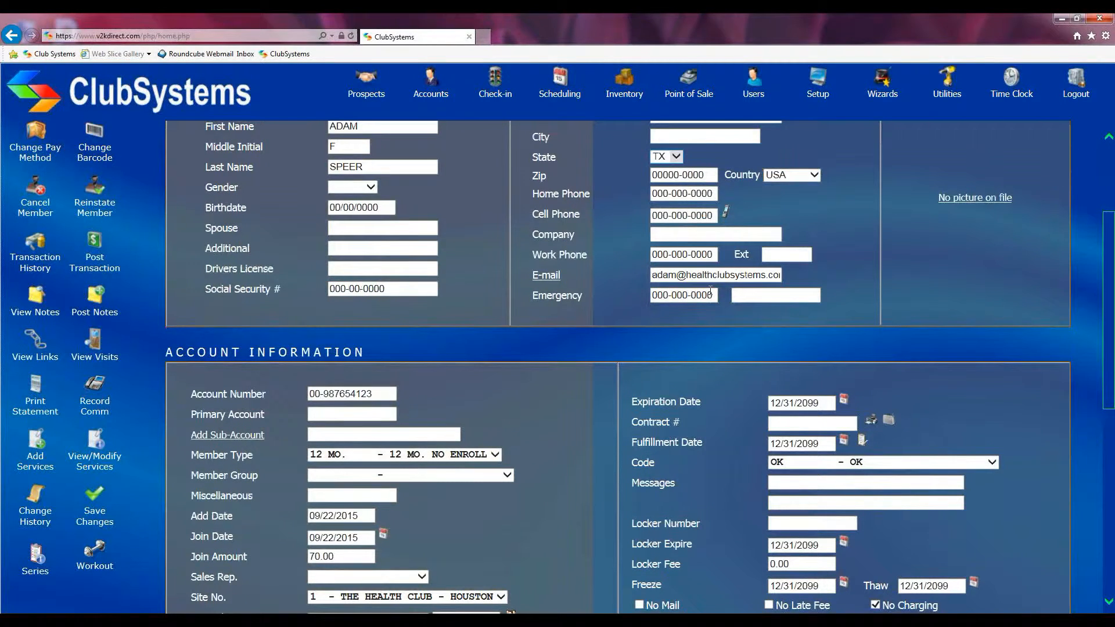
scroll(709, 290, "up", 3)
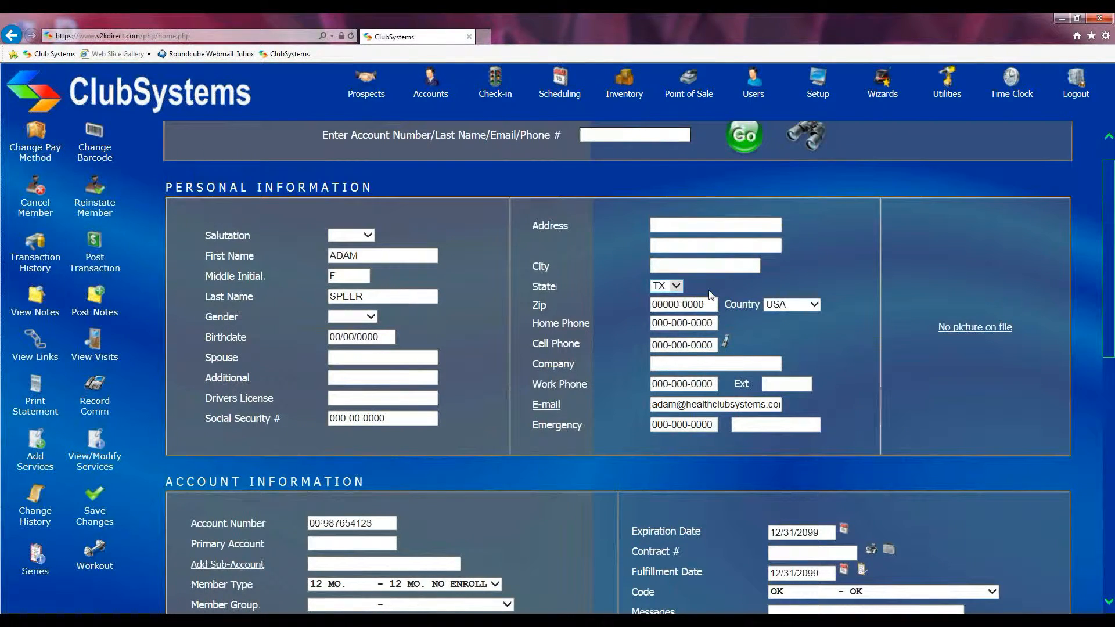
scroll(711, 295, "up", 1)
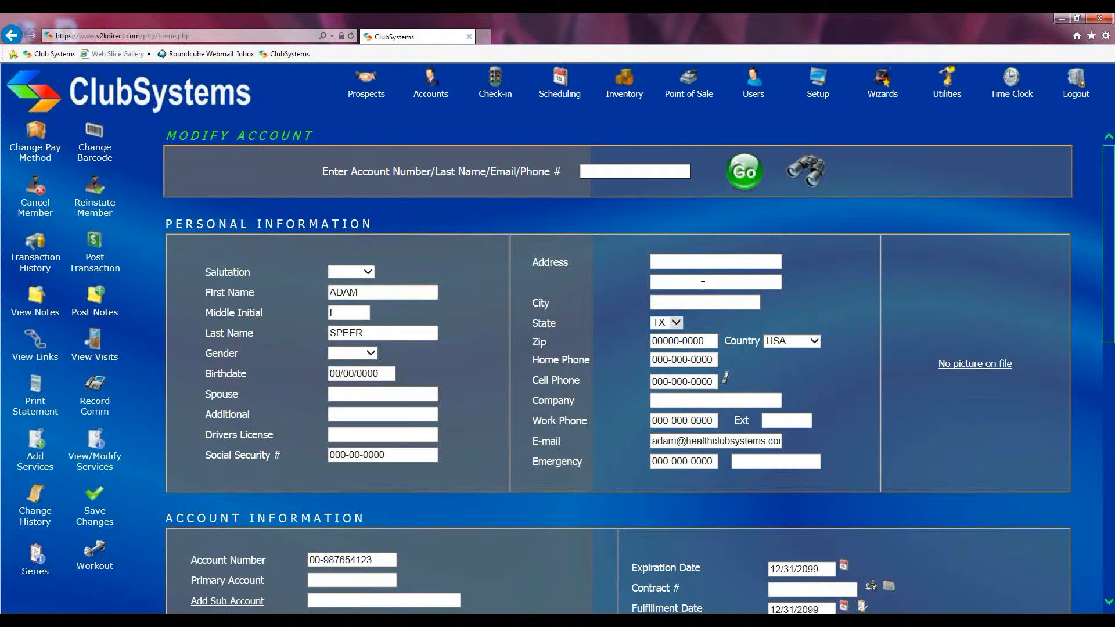
scroll(703, 284, "down", 3)
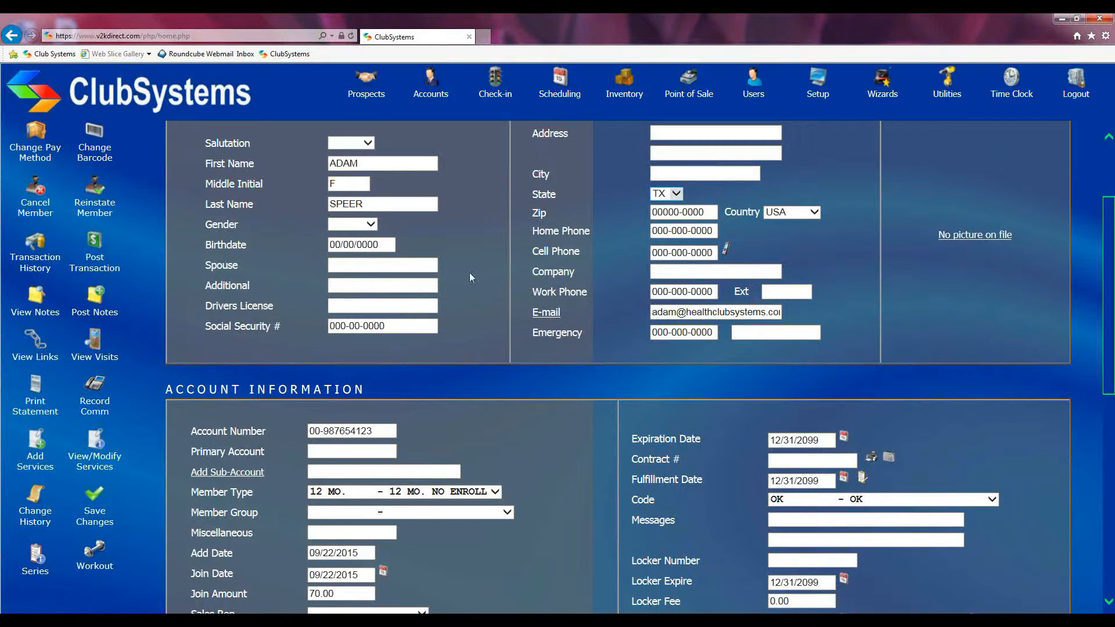
scroll(606, 365, "down", 3)
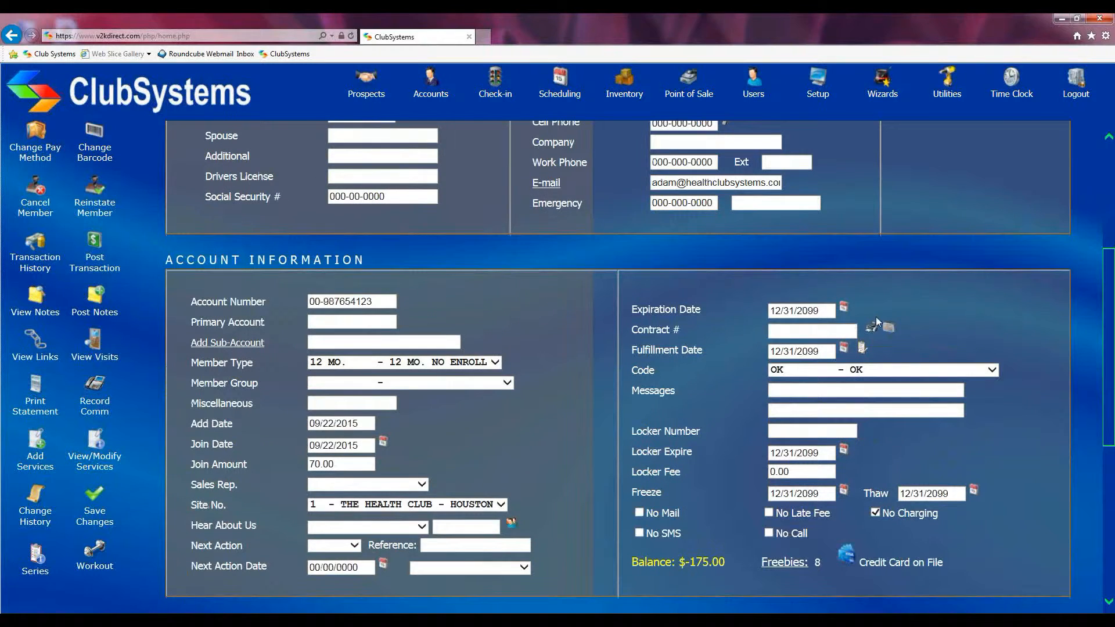
left_click_drag(824, 311, 631, 312)
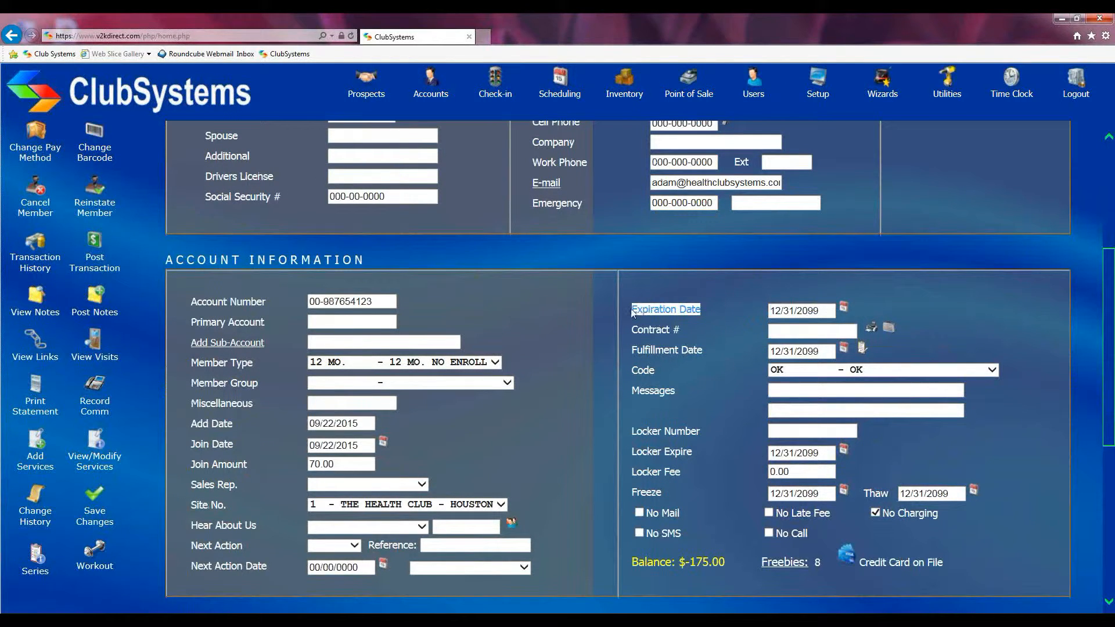
left_click(698, 295)
left_click_drag(819, 312, 768, 312)
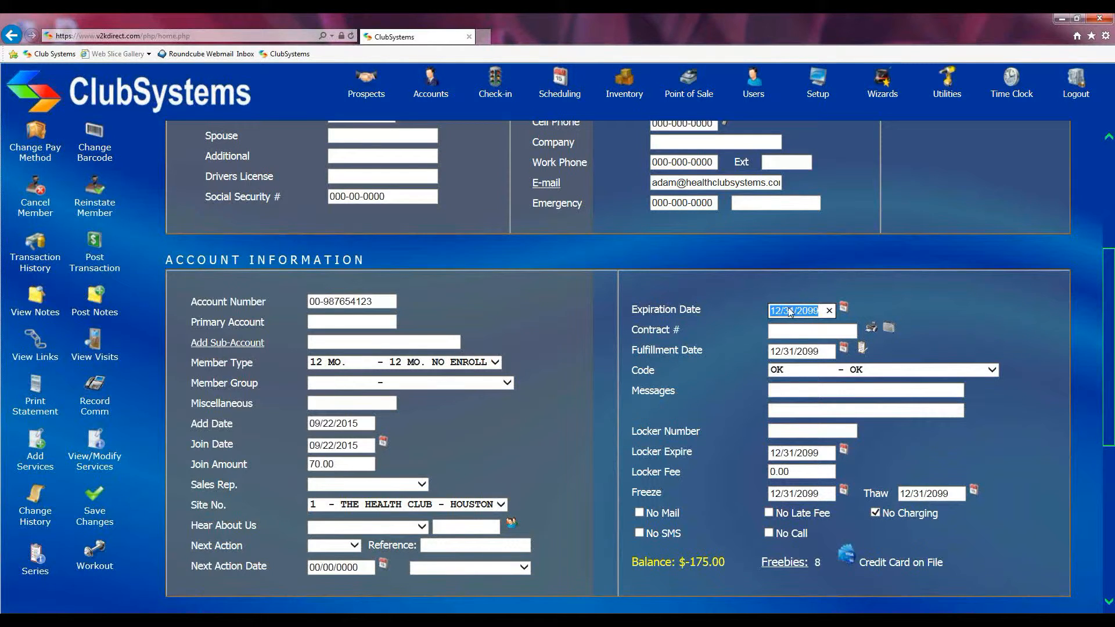
scroll(790, 312, "down", 5)
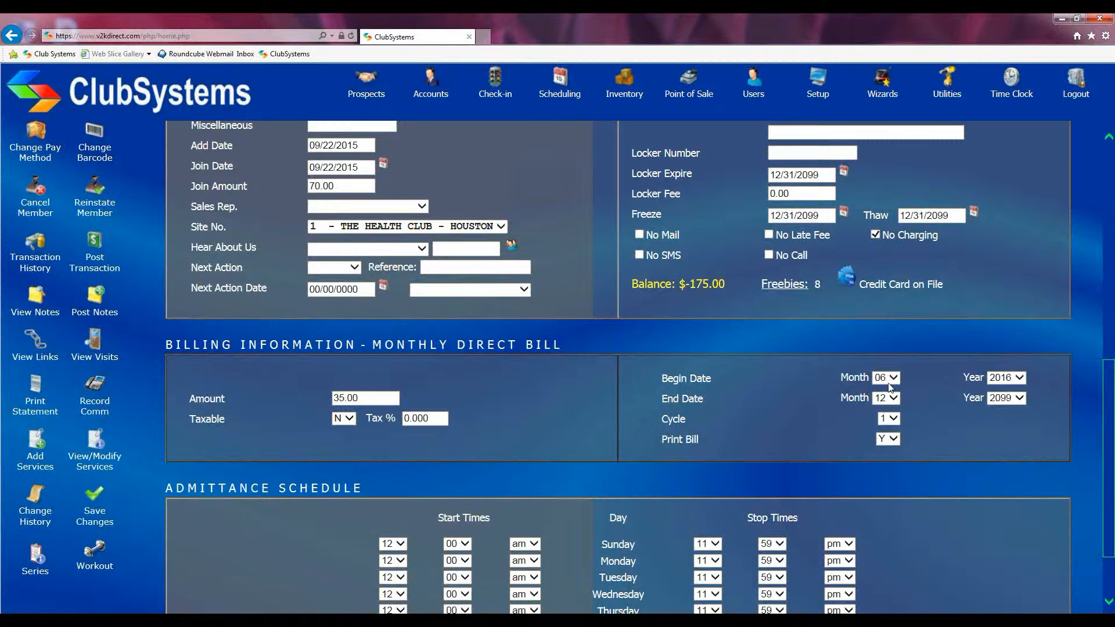
scroll(862, 389, "up", 5)
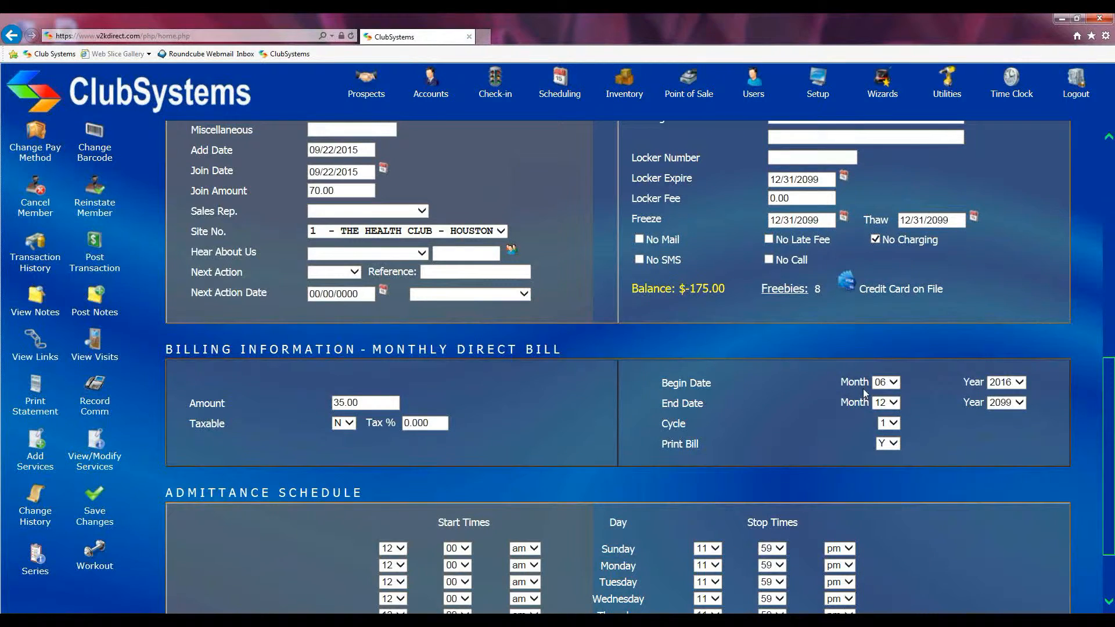
Set the account's expiration date to 06/30/2016
scroll(863, 393, "up", 2)
left_click(760, 381)
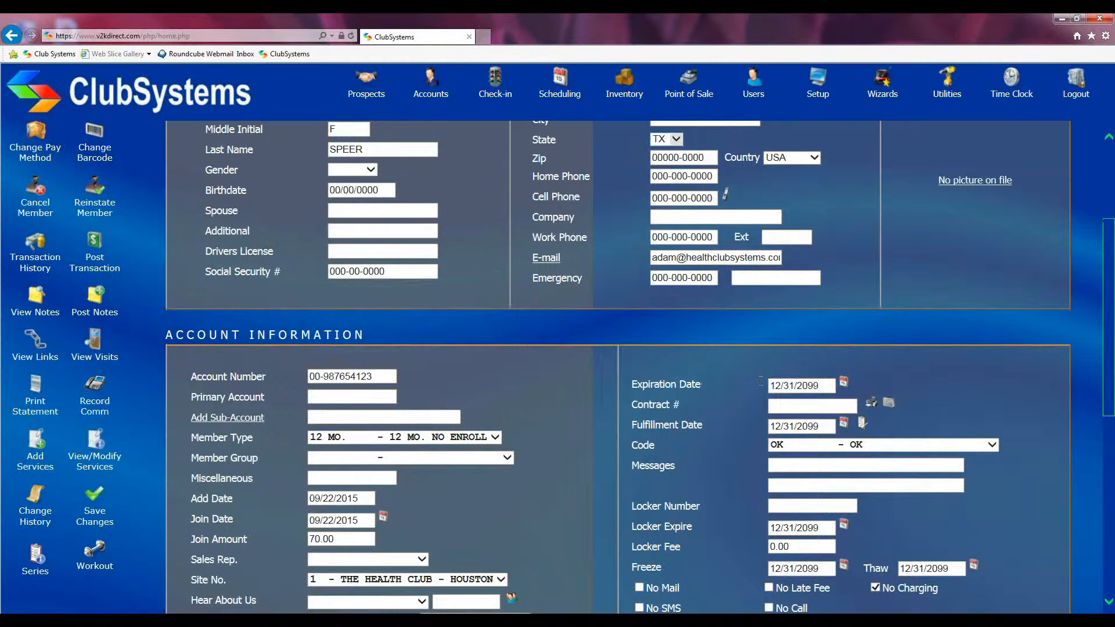
left_click_drag(824, 387, 761, 385)
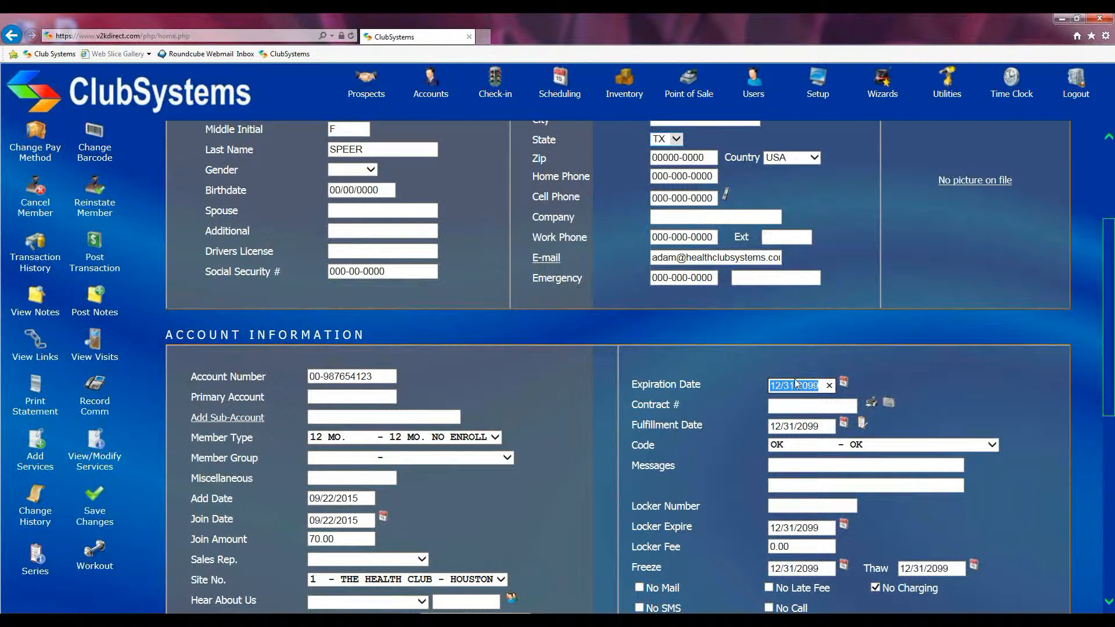
type("06/30/2016")
Set the account's code to PX - Pending Cancellation
scroll(793, 384, "down", 3)
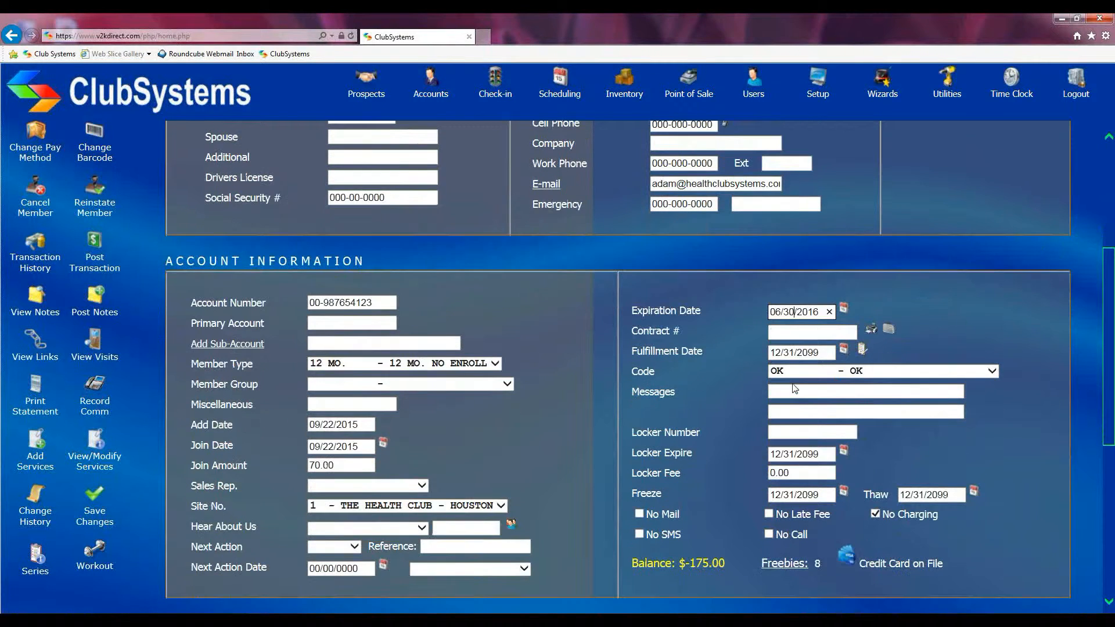
scroll(794, 388, "down", 1)
left_click_drag(629, 316, 661, 315)
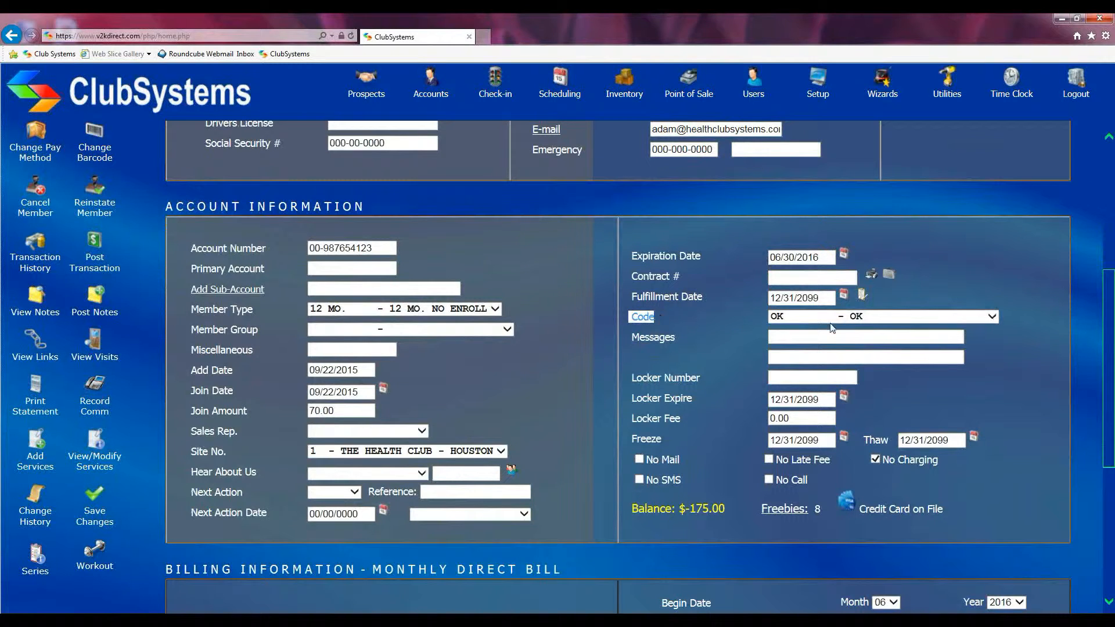
left_click(993, 316)
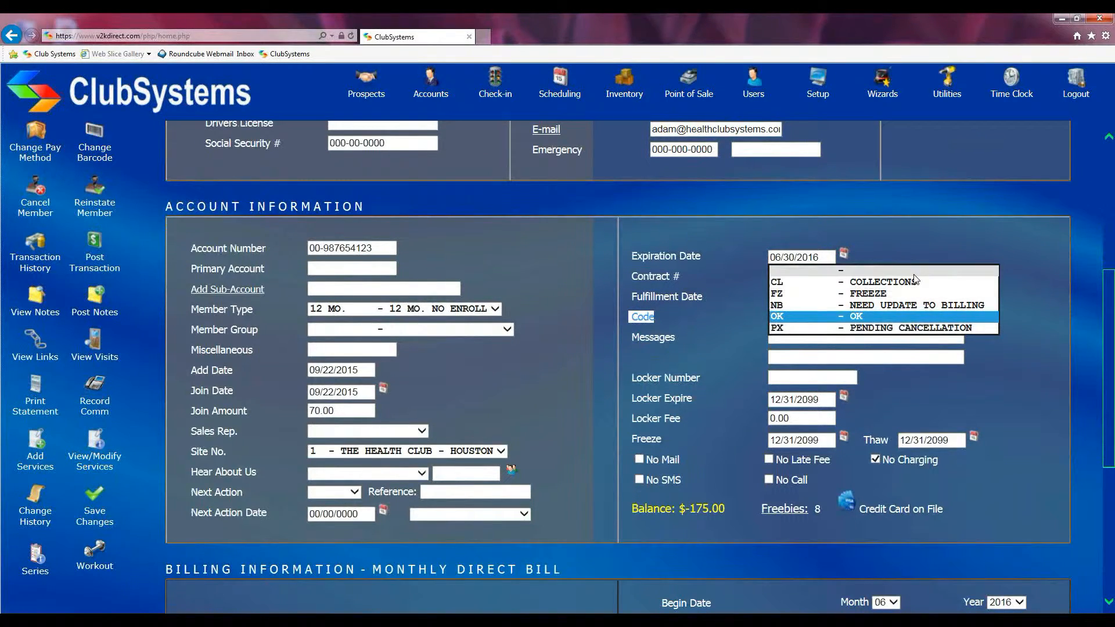
left_click(849, 329)
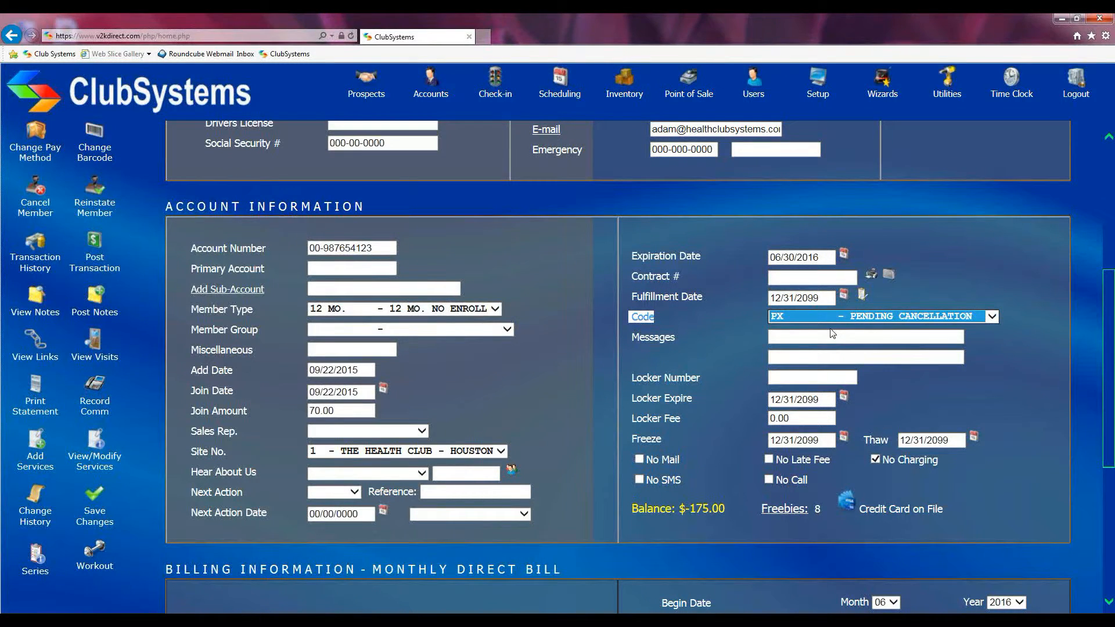
left_click(730, 328)
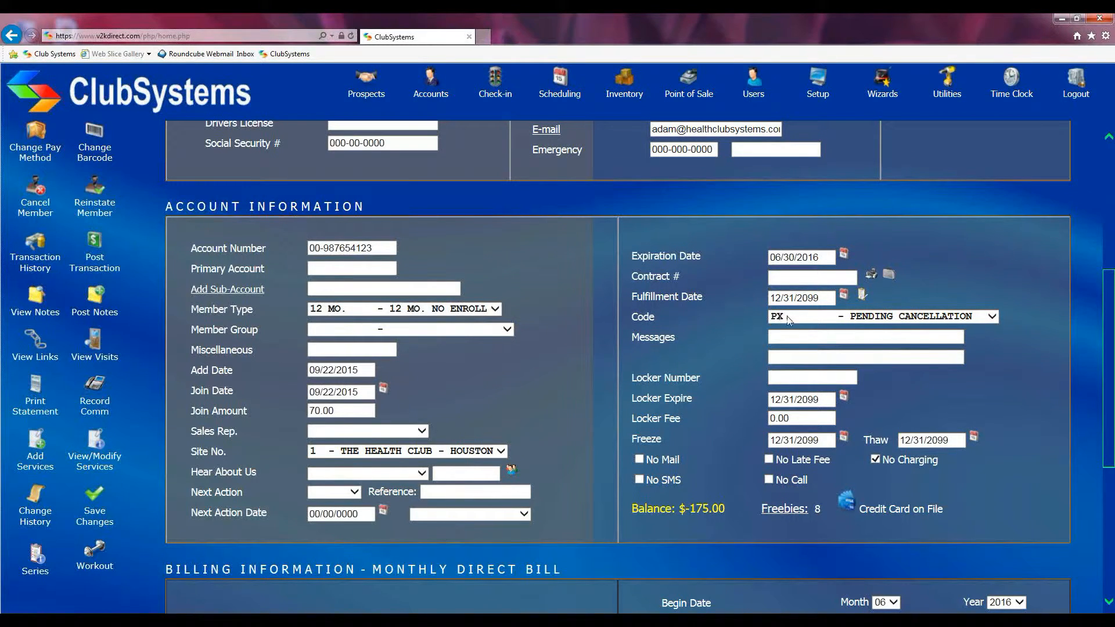
Set the monthly direct bill's end date to month 06 and year 2016
scroll(789, 319, "down", 2)
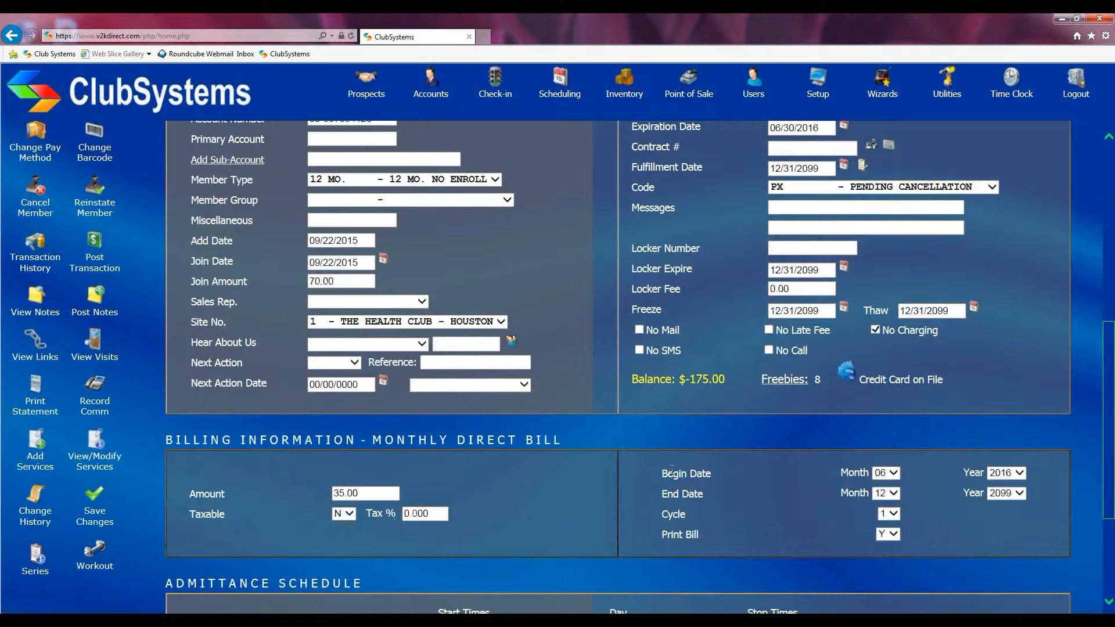
left_click_drag(660, 494, 705, 497)
left_click(928, 501)
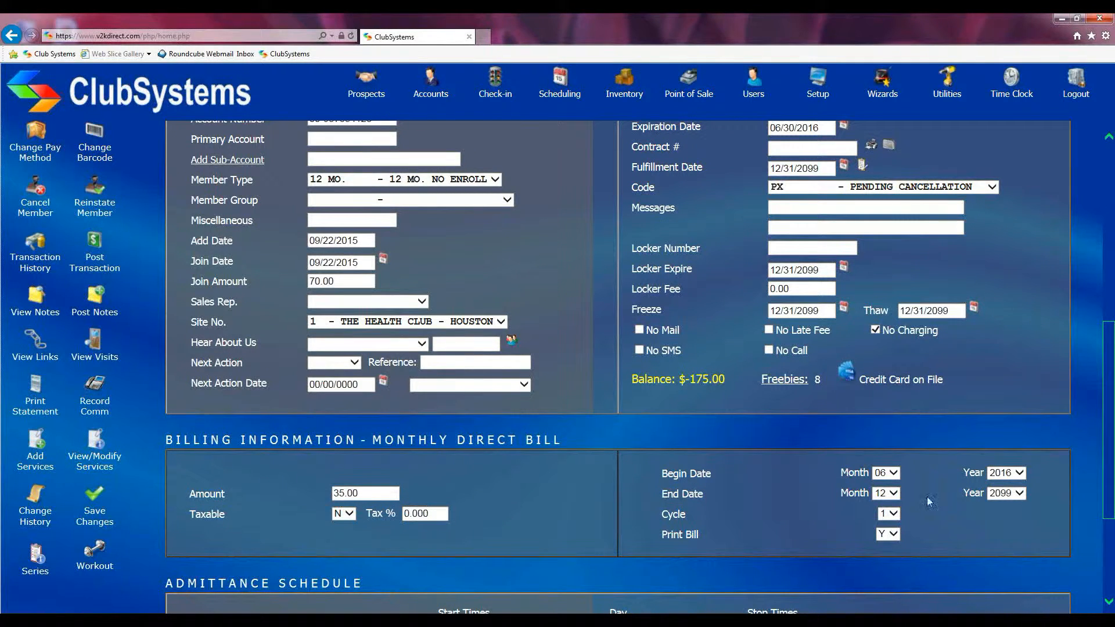
left_click(894, 493)
left_click(893, 430)
left_click(1006, 493)
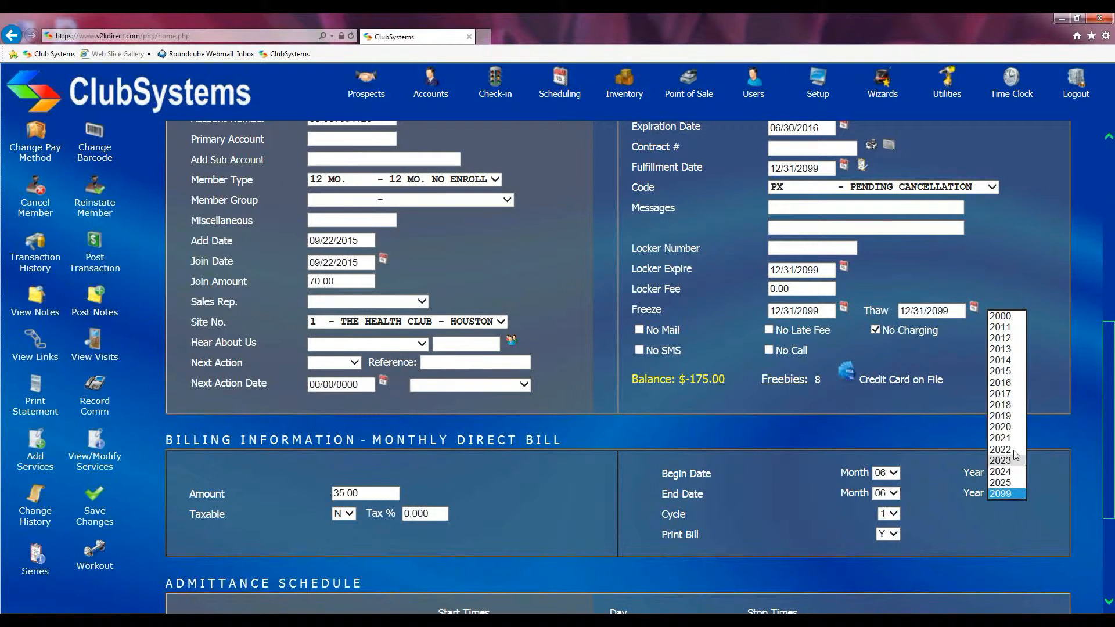
left_click(1005, 383)
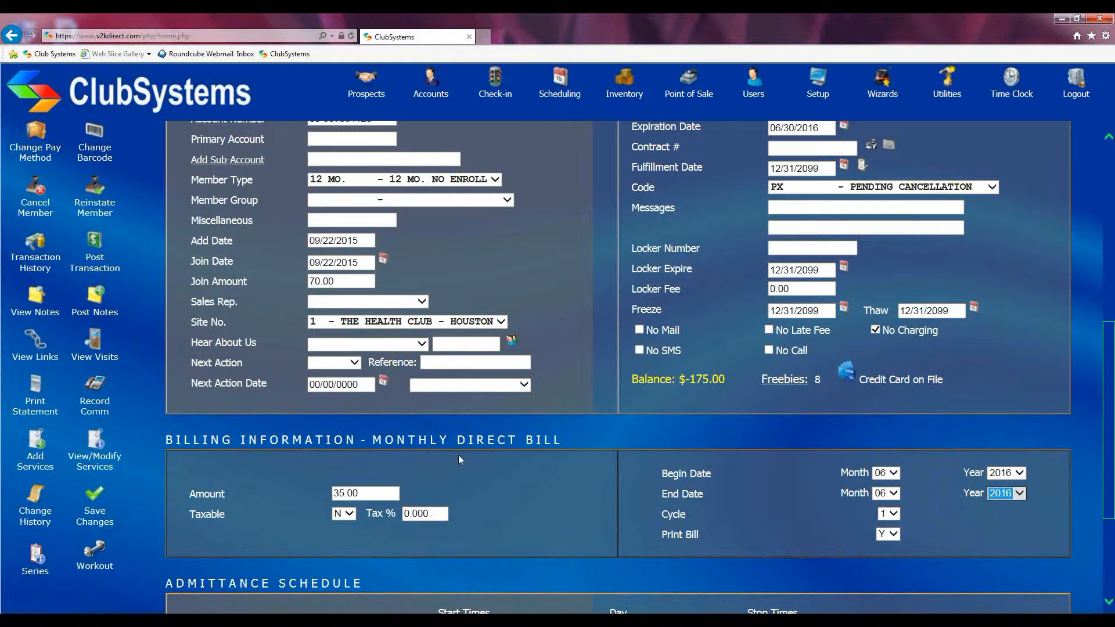
Save the account changes and check the expiration date, code and billing end date on the record
scroll(828, 401, "up", 1)
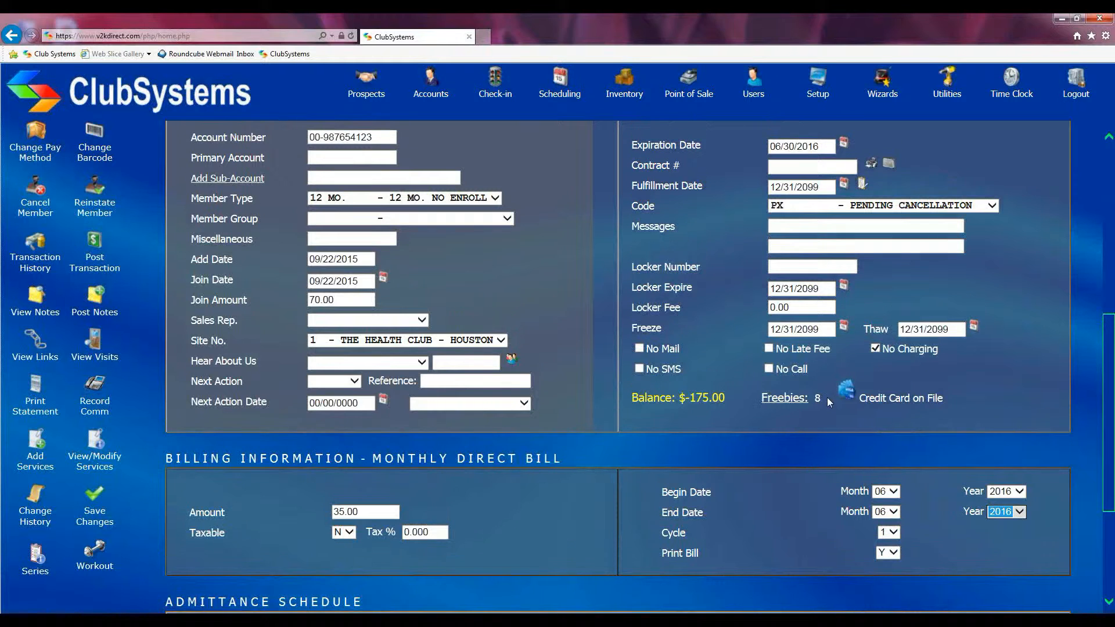
left_click(93, 493)
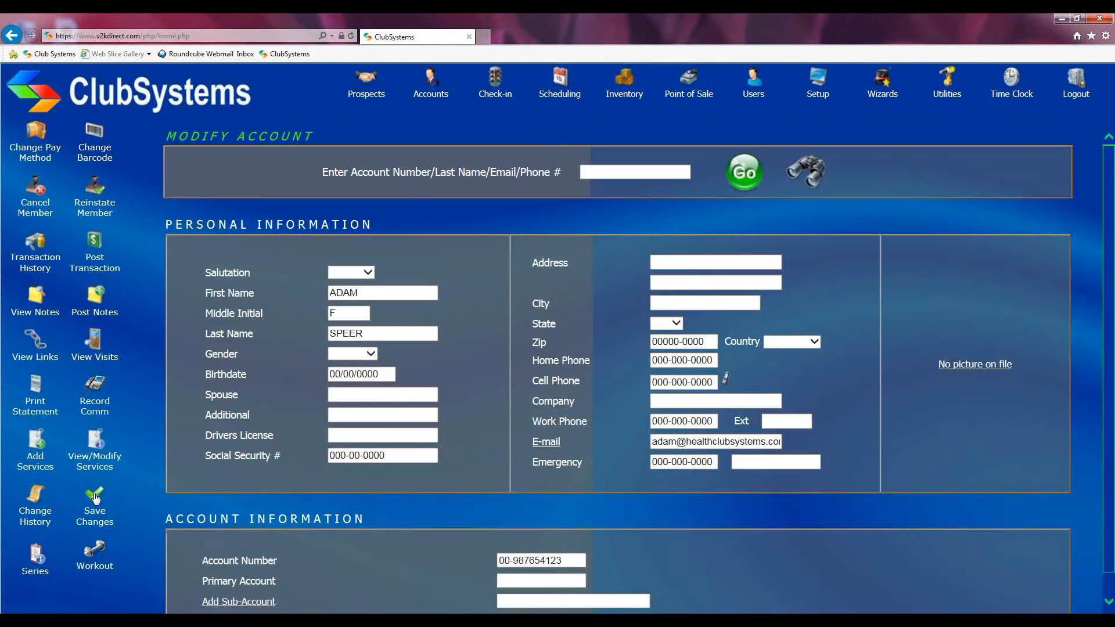
scroll(544, 492, "down", 5)
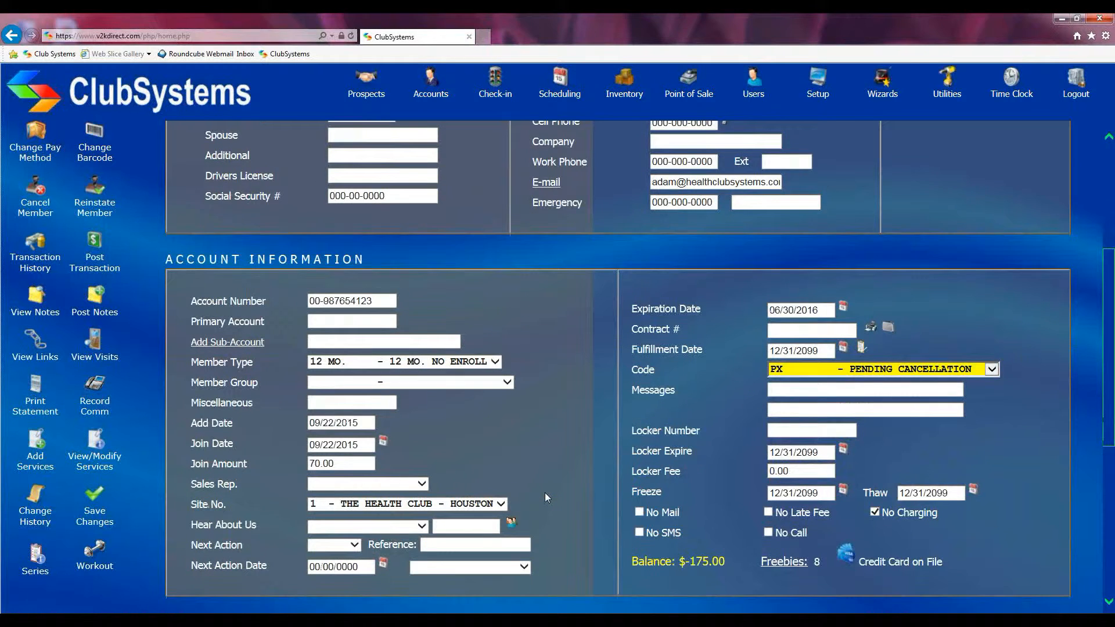
scroll(545, 492, "down", 2)
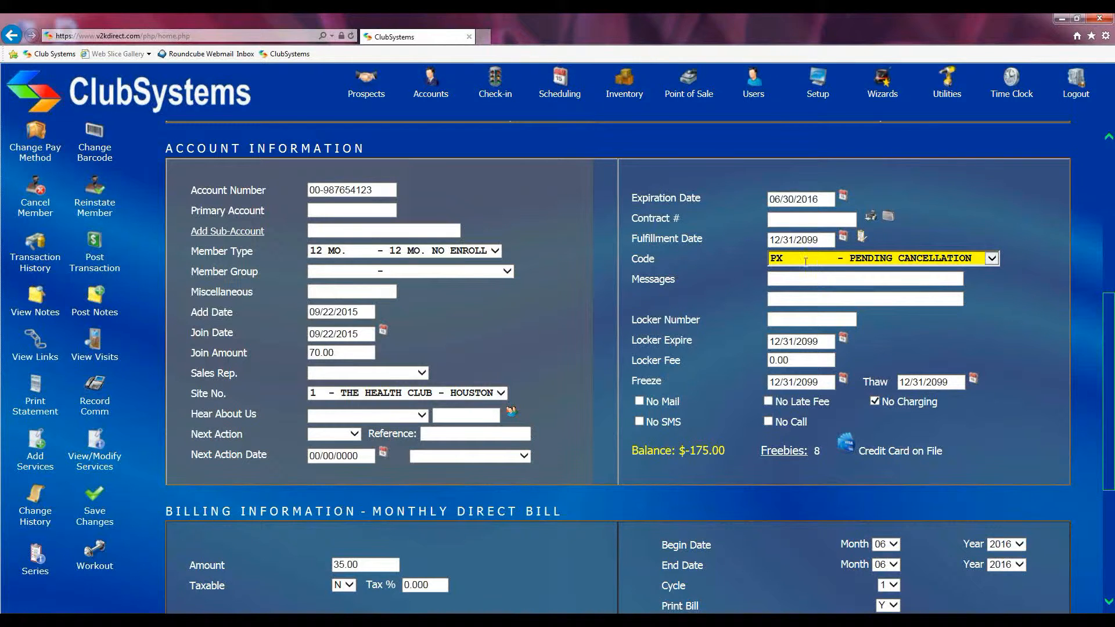
scroll(786, 362, "down", 3)
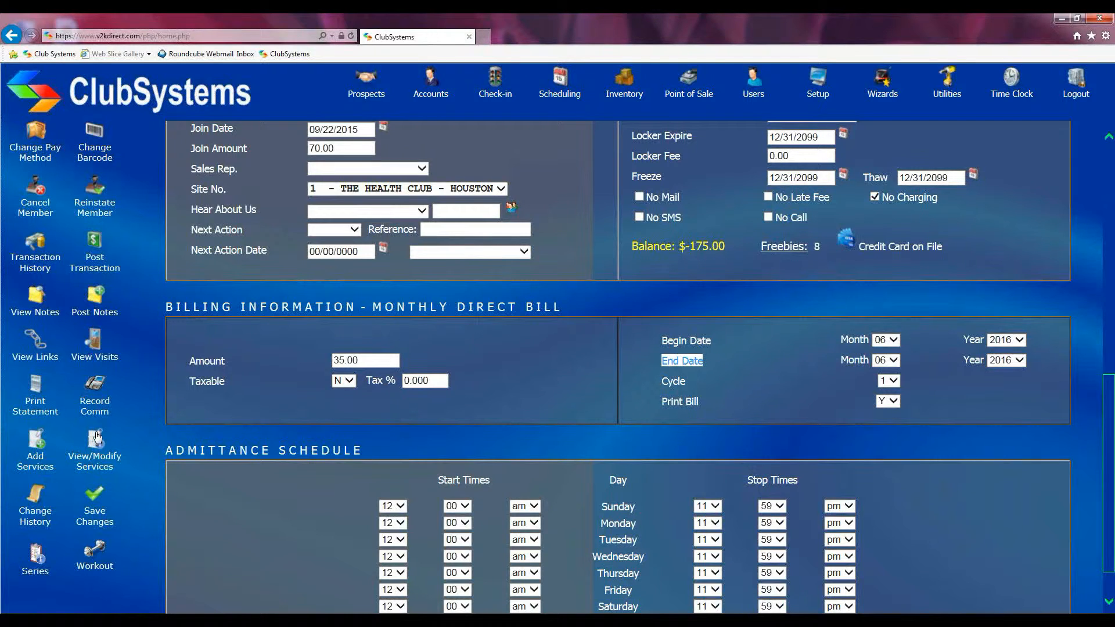
scroll(446, 403, "up", 3)
scroll(448, 402, "up", 1)
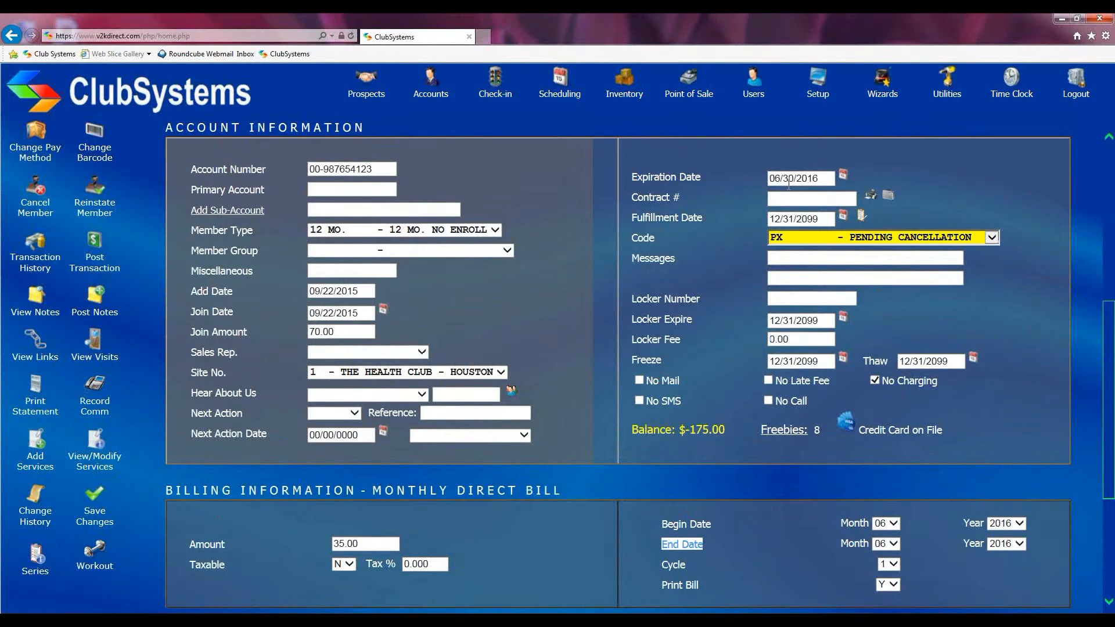
scroll(776, 228, "up", 2)
left_click_drag(819, 270, 762, 272)
left_click(898, 260)
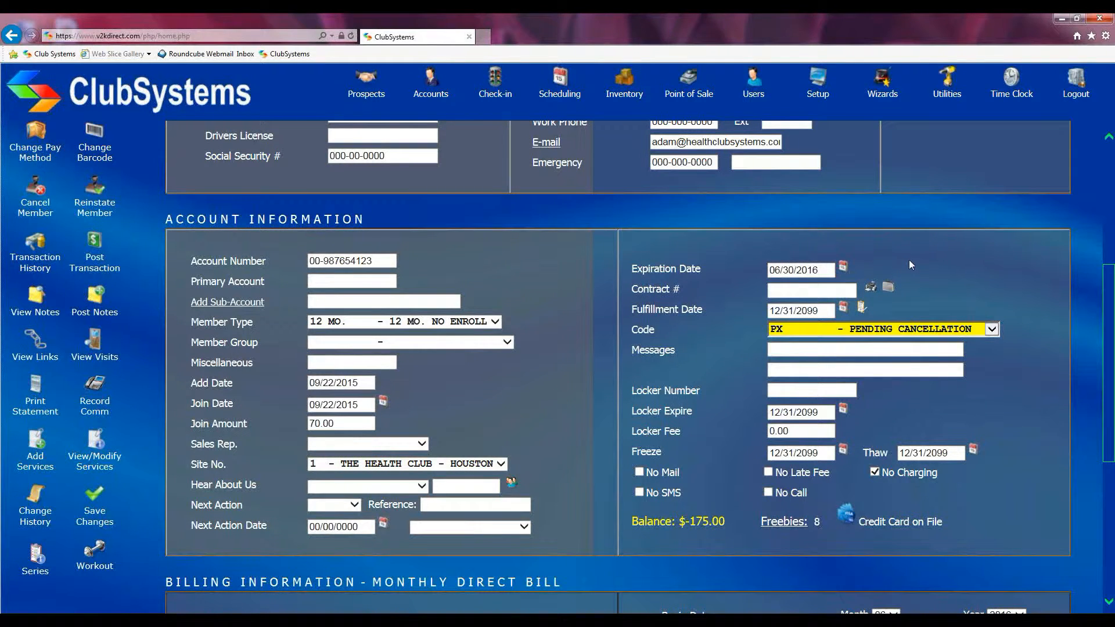
scroll(908, 259, "up", 1)
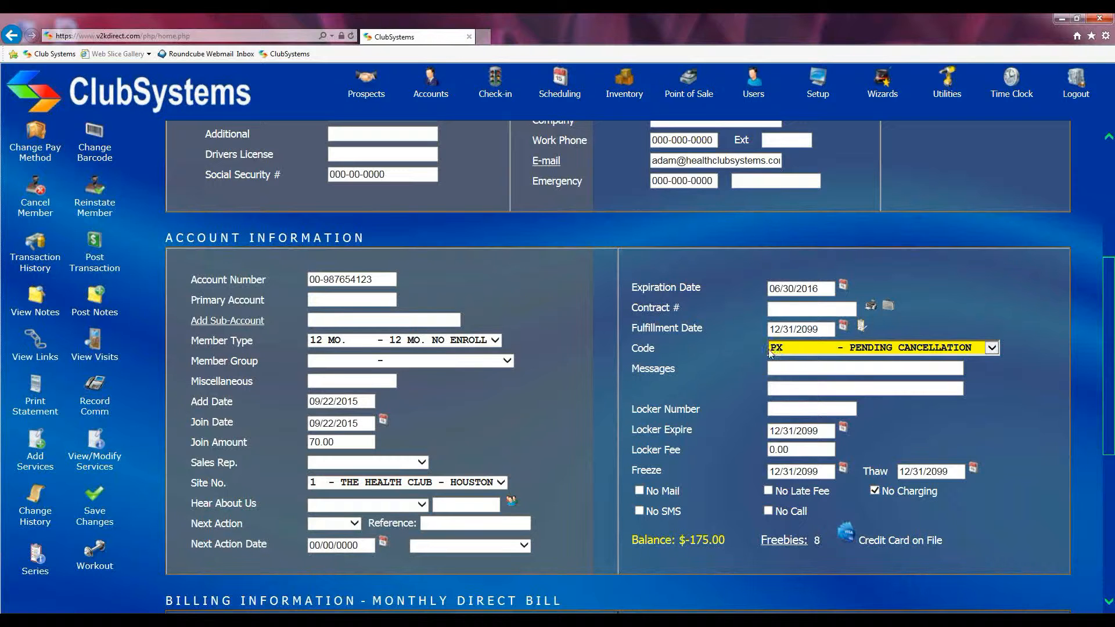
Open the Cancel PX Accounts utility and set the option to remove records when compressing files to N
left_click(946, 79)
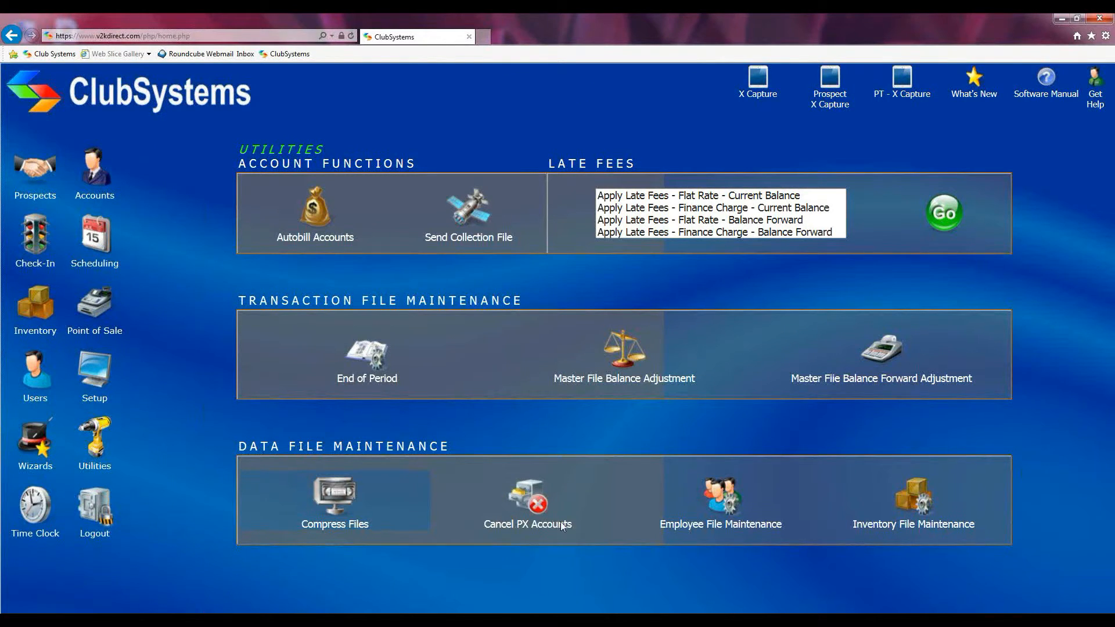
left_click(535, 504)
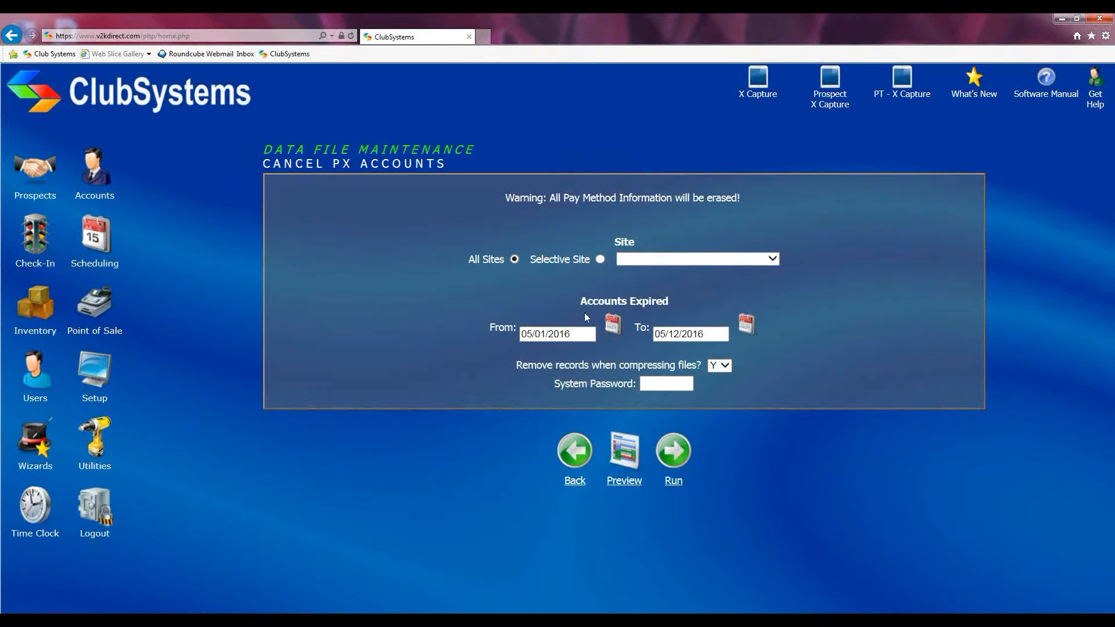
left_click_drag(574, 335, 550, 335)
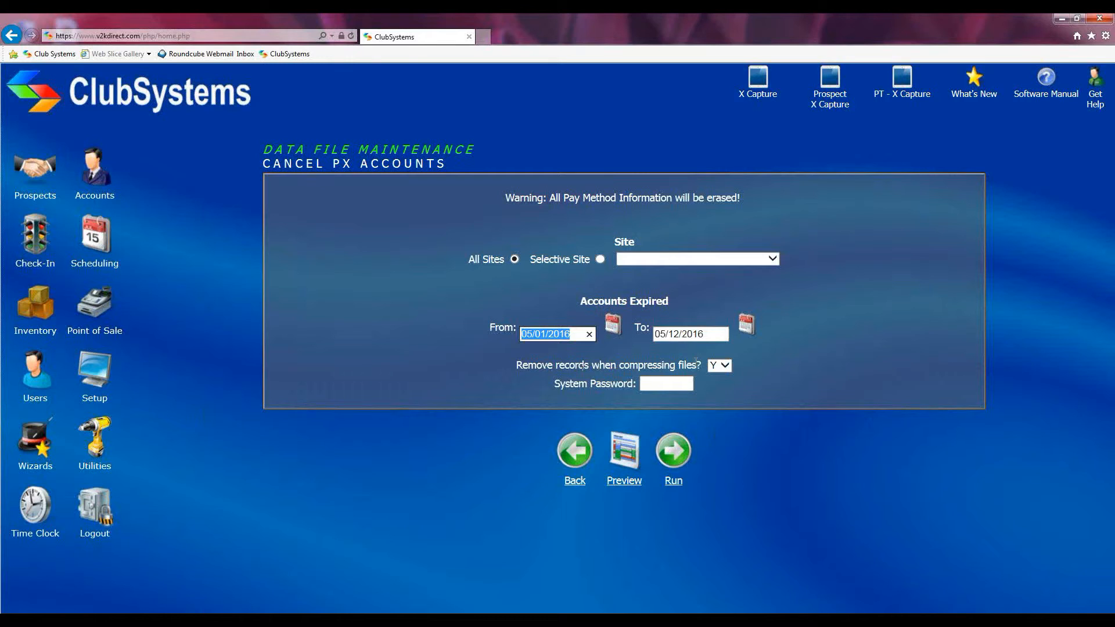
left_click(725, 366)
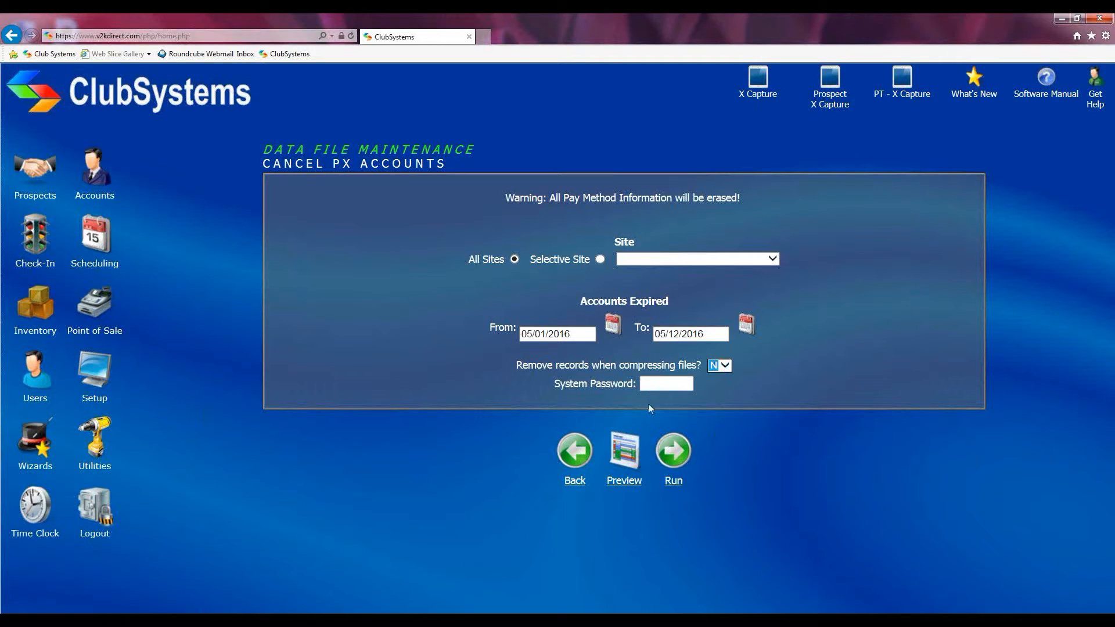
Preview the PX accounts of all sites for the preset expiration range, and close the preview
left_click(655, 384)
left_click(655, 384)
left_click(624, 451)
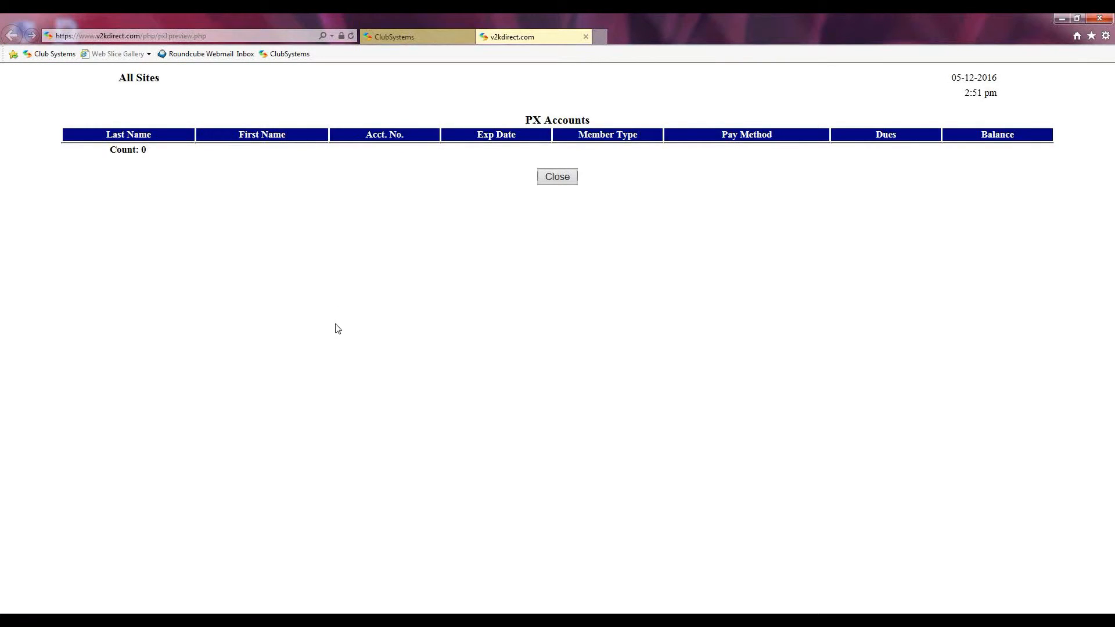
left_click(585, 37)
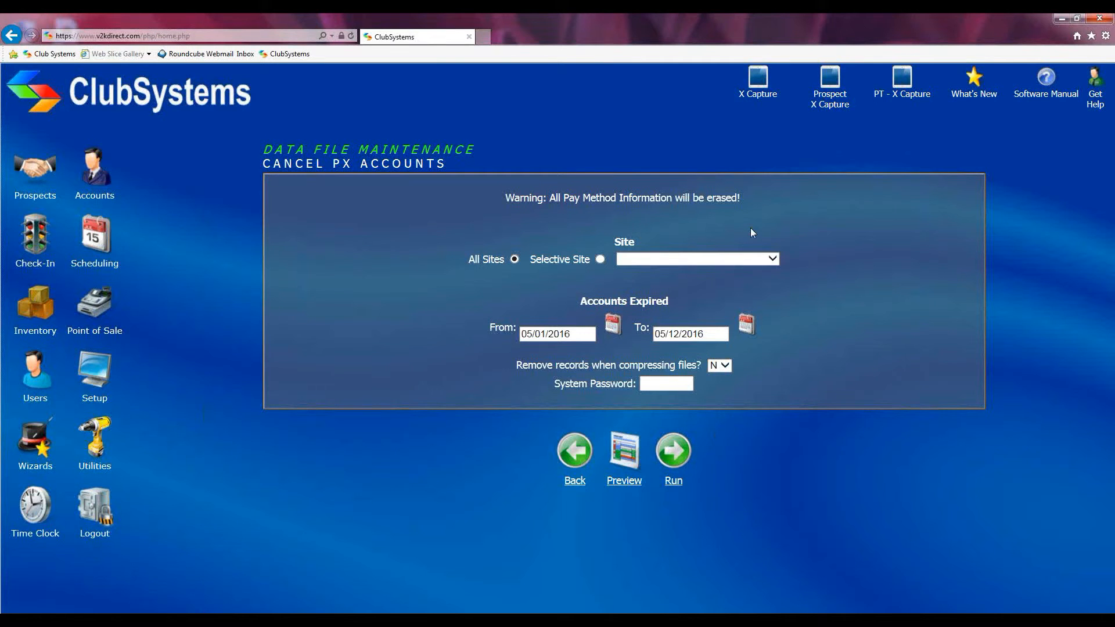
Set the expired accounts date range from 06/01/2016 to 06/30/2016
left_click(575, 334)
left_click_drag(575, 335, 507, 335)
type("06/01/2016")
left_click_drag(718, 336, 642, 338)
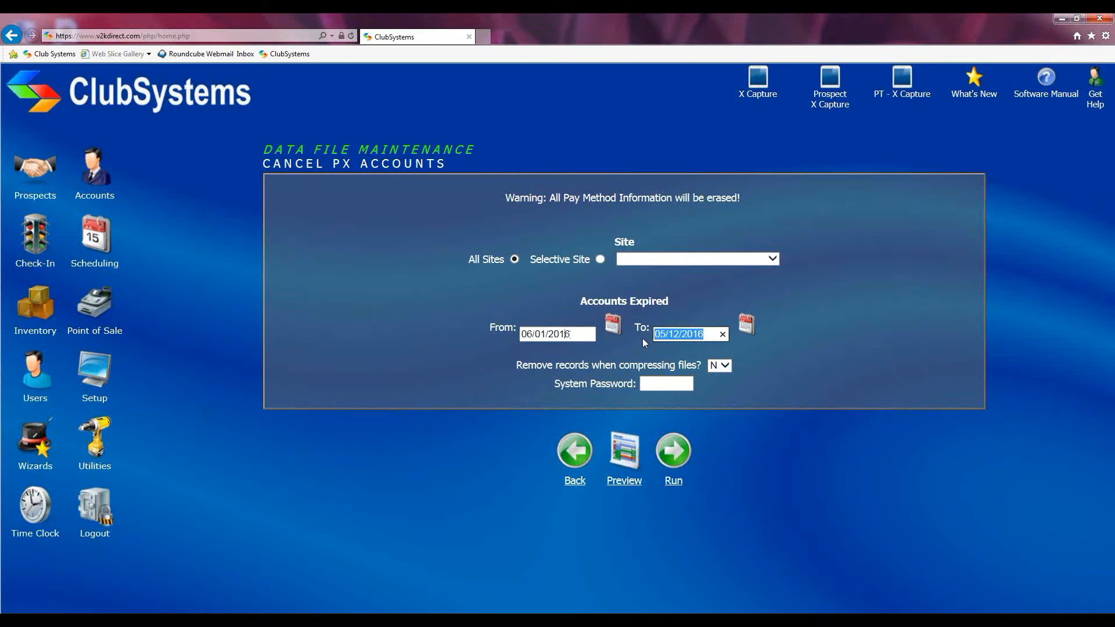
type("06/30/2016")
Preview the PX accounts for the June 2016 range, close the preview, and go back to Utilities without running the cancellation
left_click(624, 455)
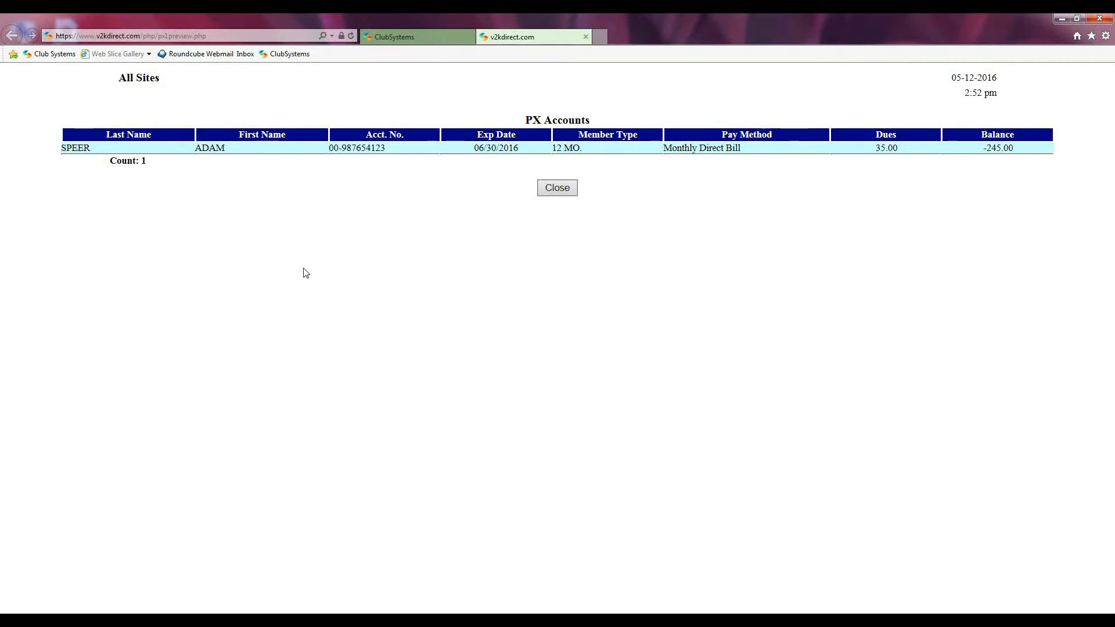
left_click(585, 37)
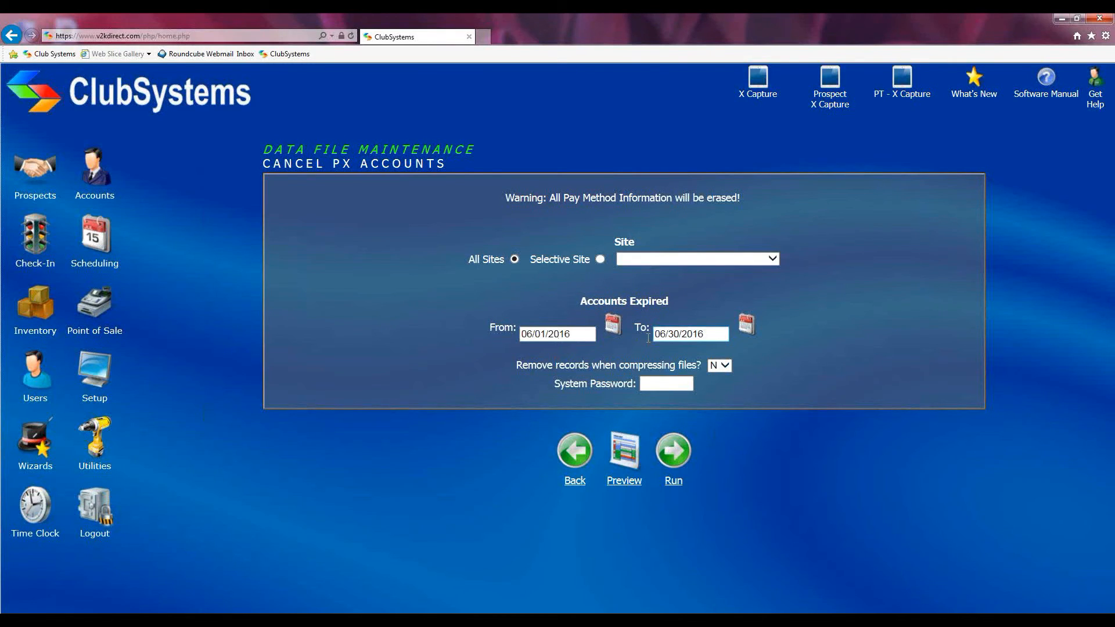
left_click(588, 449)
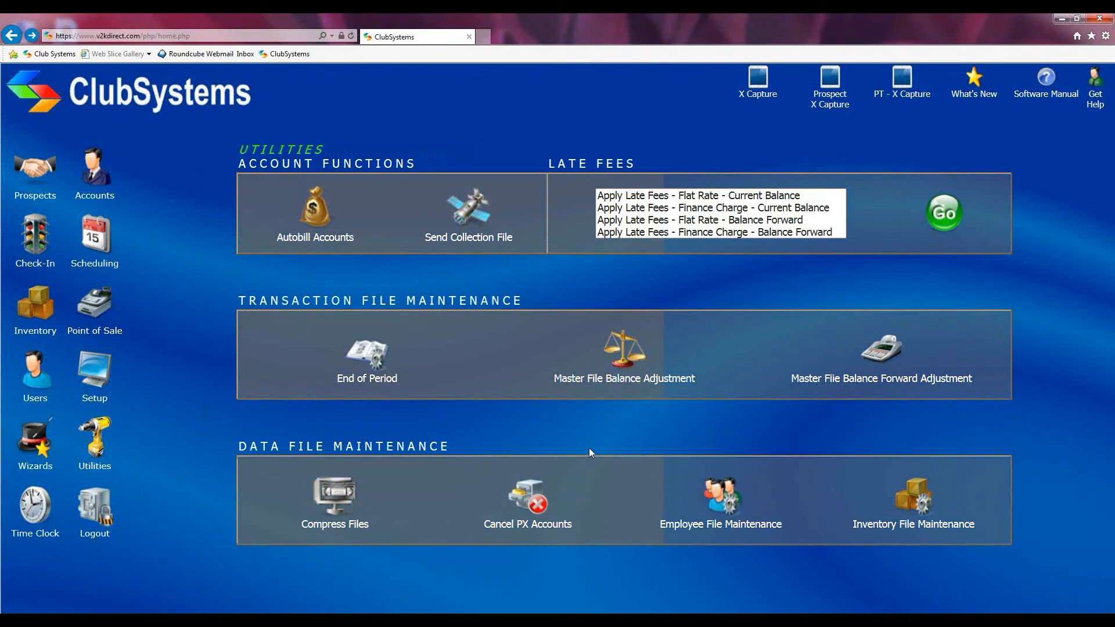